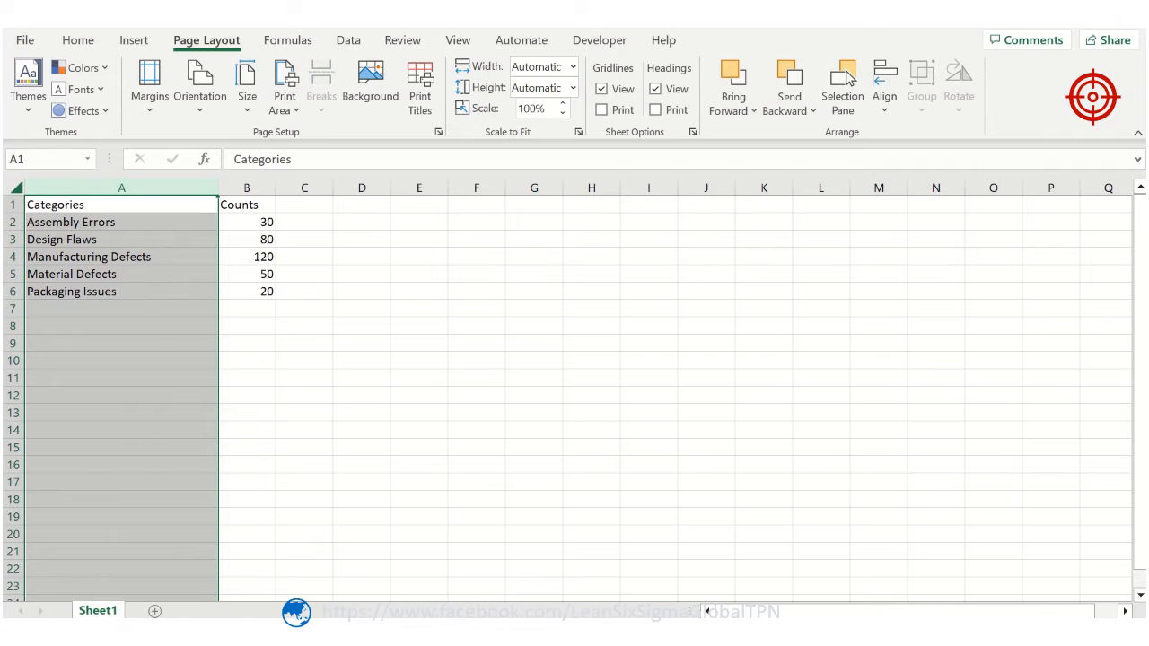
- Sort the data in A1:B6 by the Counts column from largest to smallest, keeping the header row in place
{"action": "left_click", "coordinate": [247, 205]}
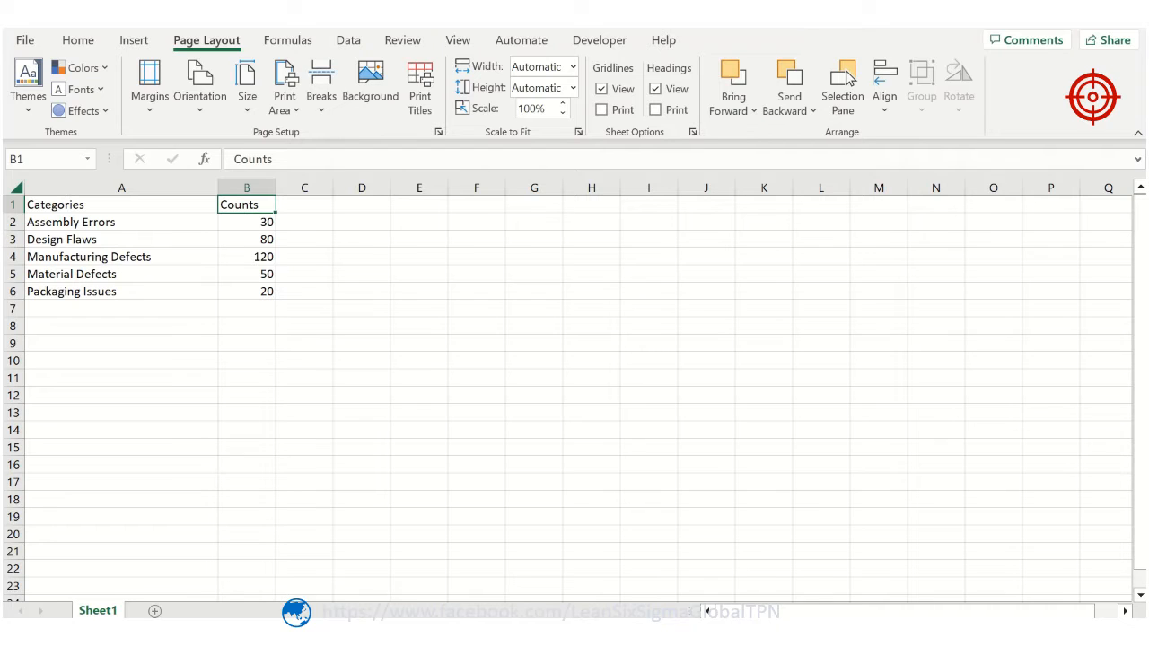
{"action": "key", "text": "Left"}
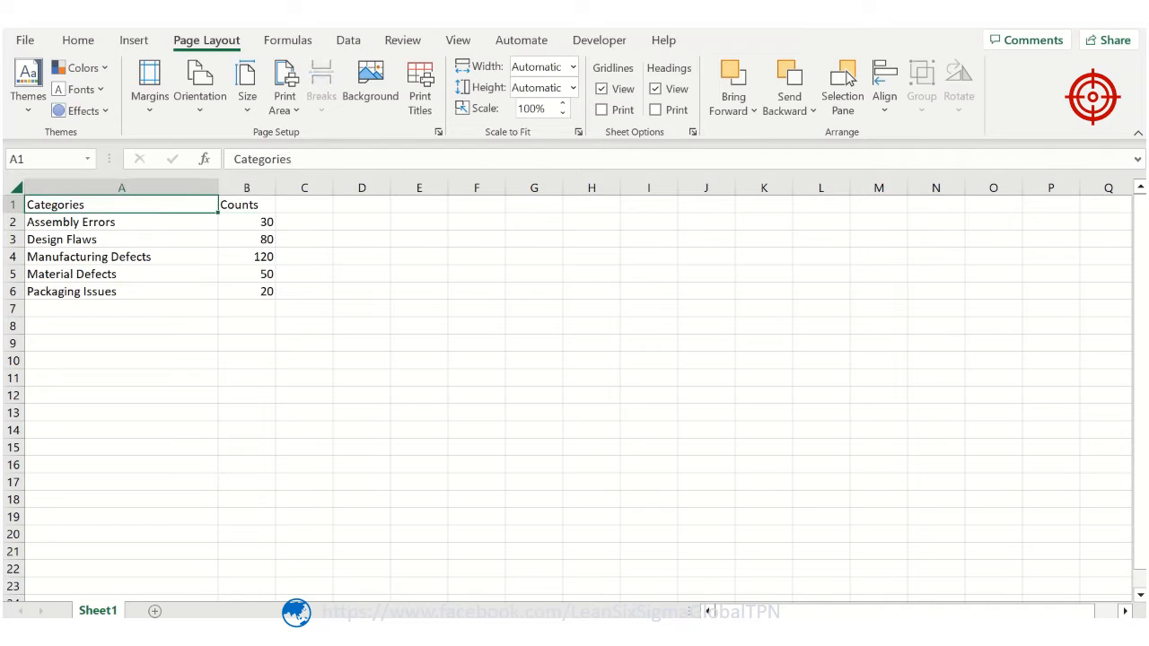
{"action": "key", "text": "shift+Down"}
{"action": "key", "text": "shift+Right"}
{"action": "key", "text": "shift+Down"}
{"action": "key", "text": "shift+Down"}
{"action": "key", "text": "shift+Down"}
{"action": "key", "text": "shift+Down"}
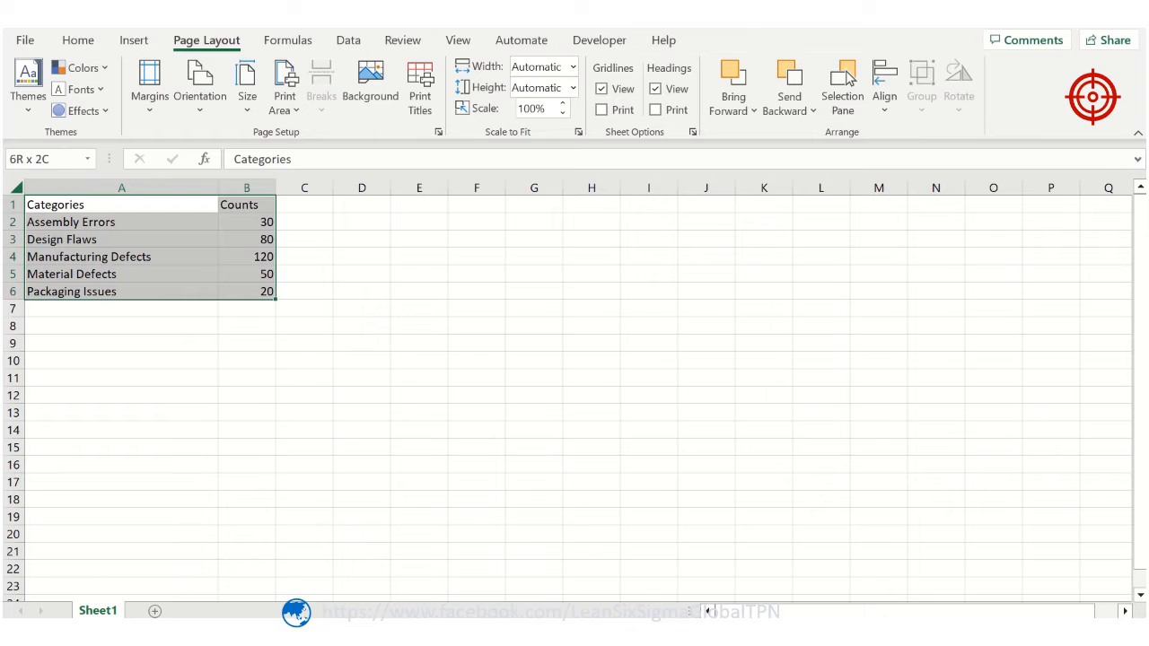
{"action": "left_click", "coordinate": [78, 39]}
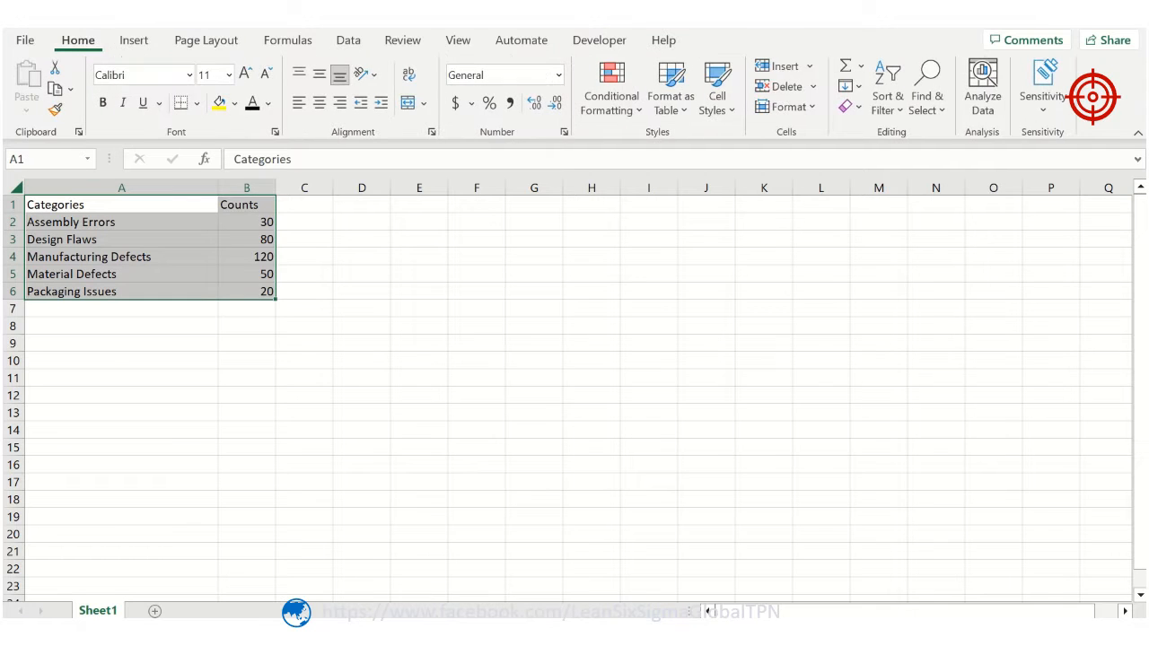
{"action": "left_click", "coordinate": [348, 40]}
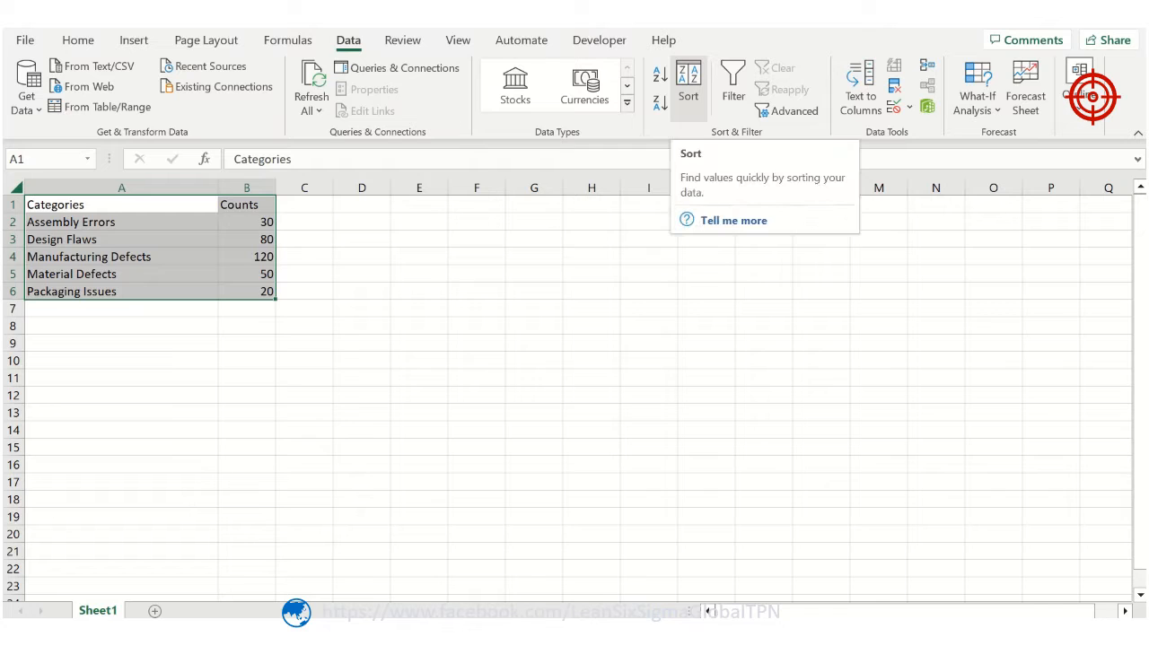
{"action": "left_click", "coordinate": [689, 85]}
{"action": "left_click", "coordinate": [640, 336]}
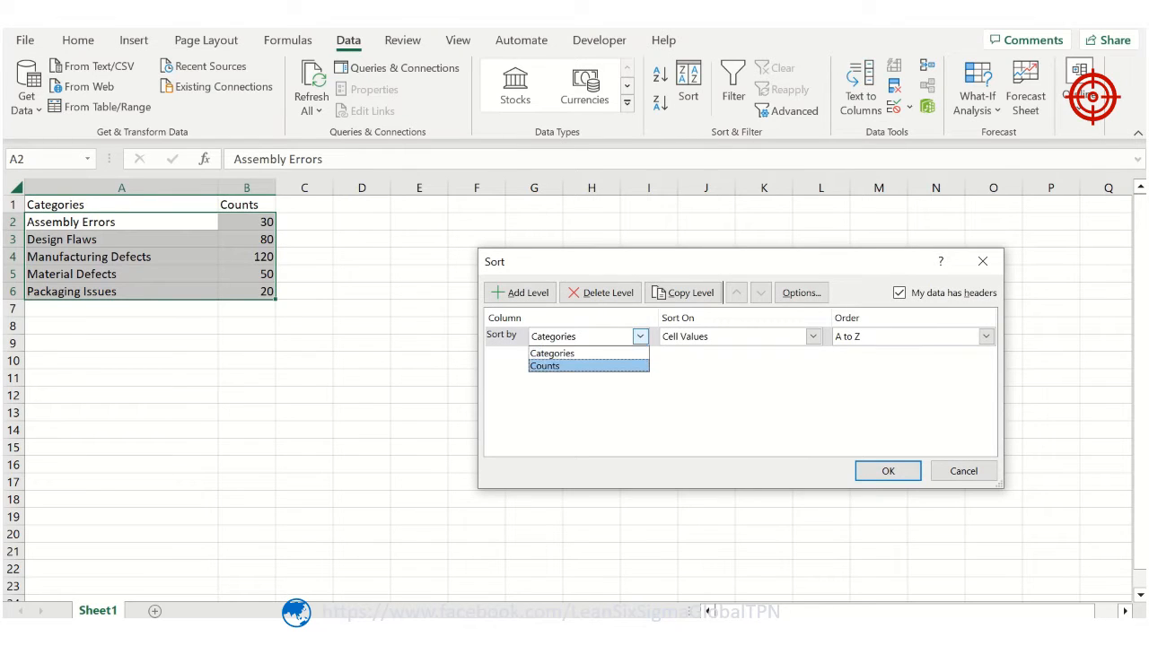
{"action": "left_click", "coordinate": [544, 365]}
{"action": "left_click", "coordinate": [986, 335]}
{"action": "left_click", "coordinate": [876, 363]}
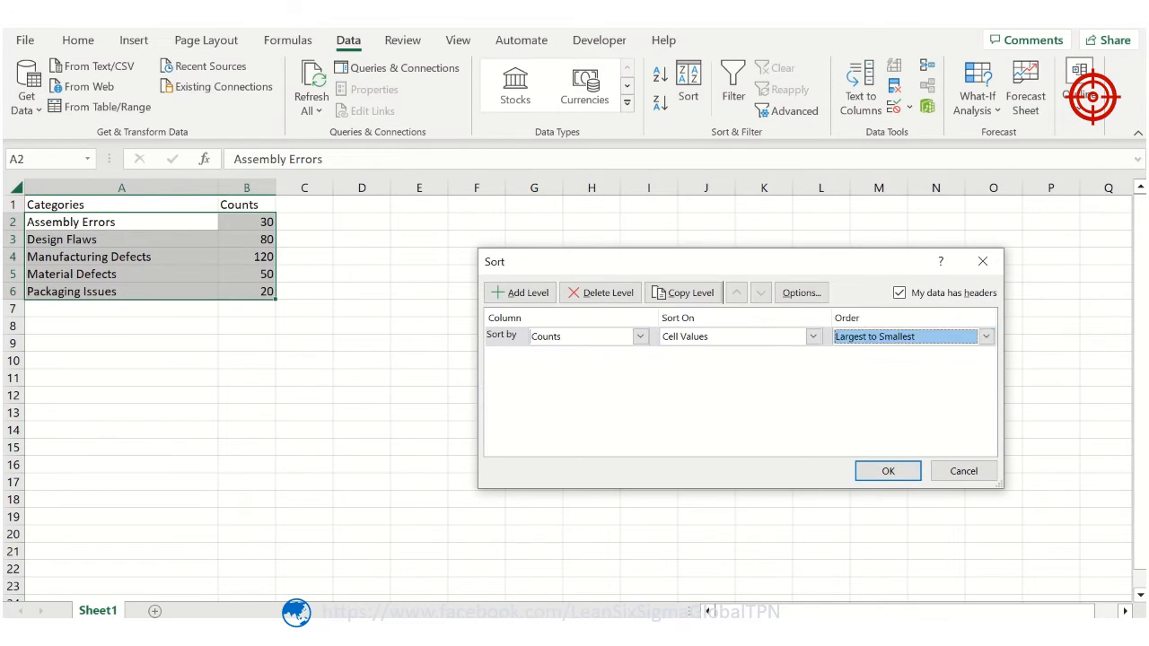
{"action": "left_click", "coordinate": [888, 470]}
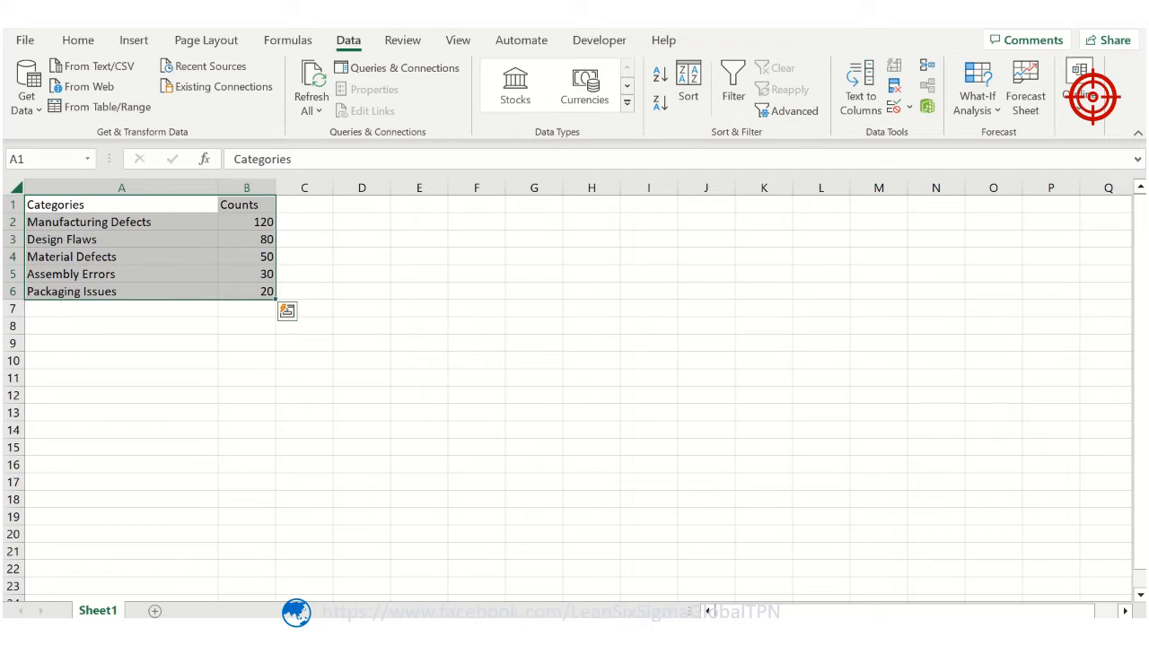
- Add the header "Comulative %" in C1 and widen column C to fit it
{"action": "left_click", "coordinate": [419, 273]}
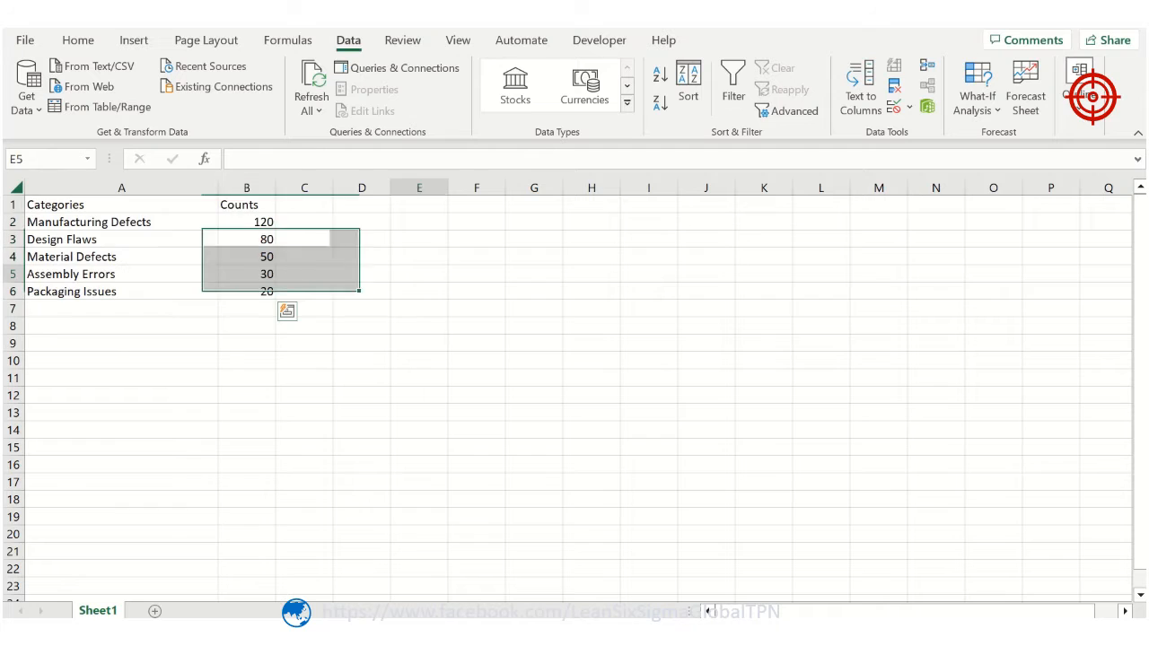
{"action": "left_click", "coordinate": [304, 205]}
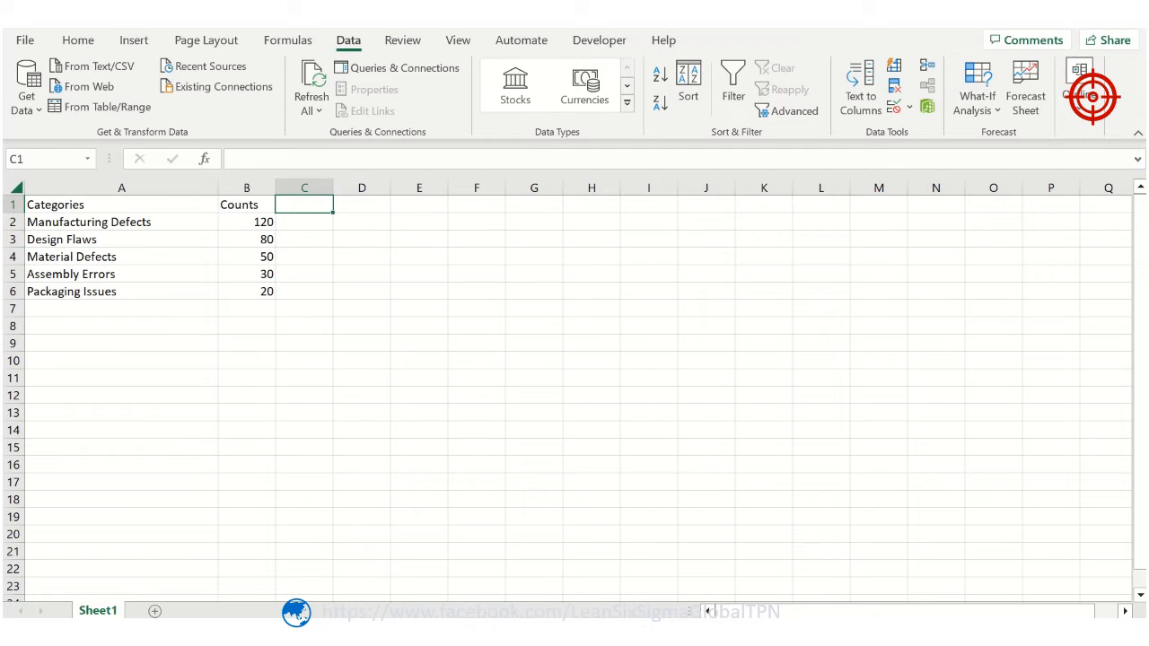
{"action": "key", "text": "Caps_Lock"}
{"action": "type", "text": "C"}
{"action": "key", "text": "Caps_Lock"}
{"action": "type", "text": "om"}
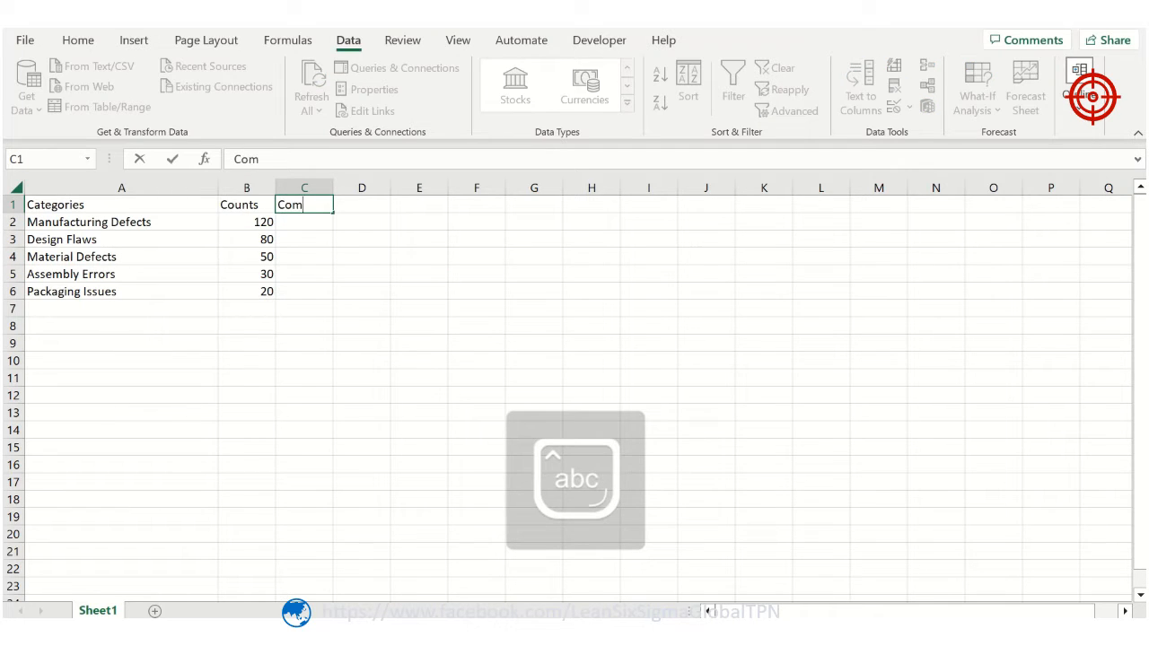
{"action": "type", "text": "ulat"}
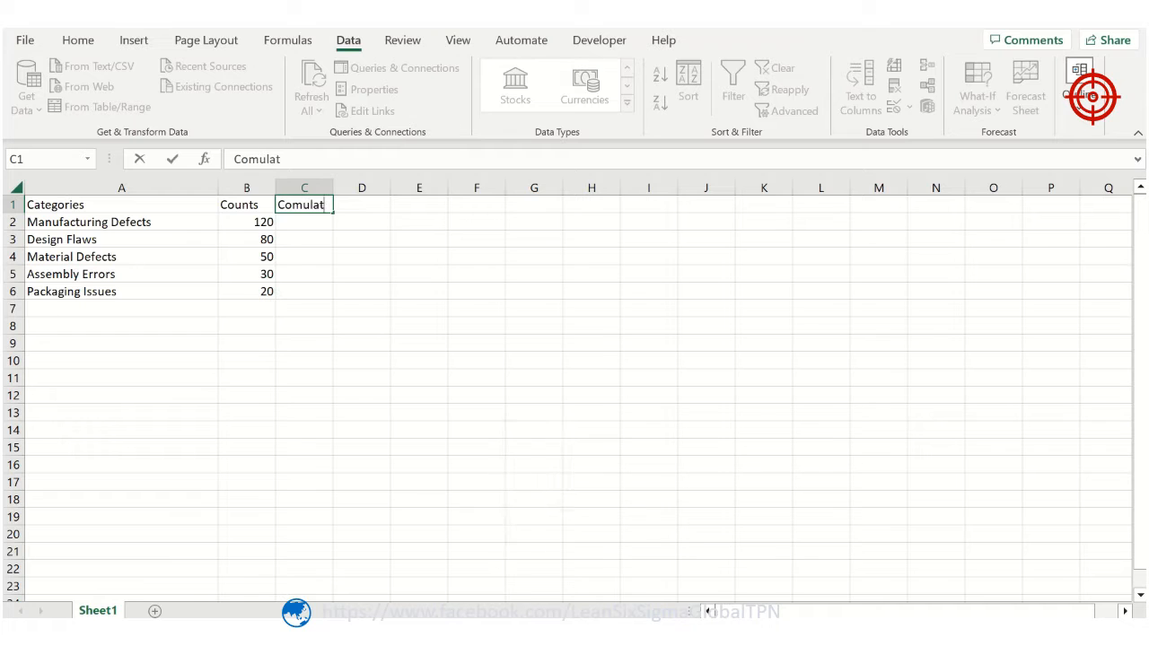
{"action": "type", "text": "ive %"}
{"action": "key", "text": "Return"}
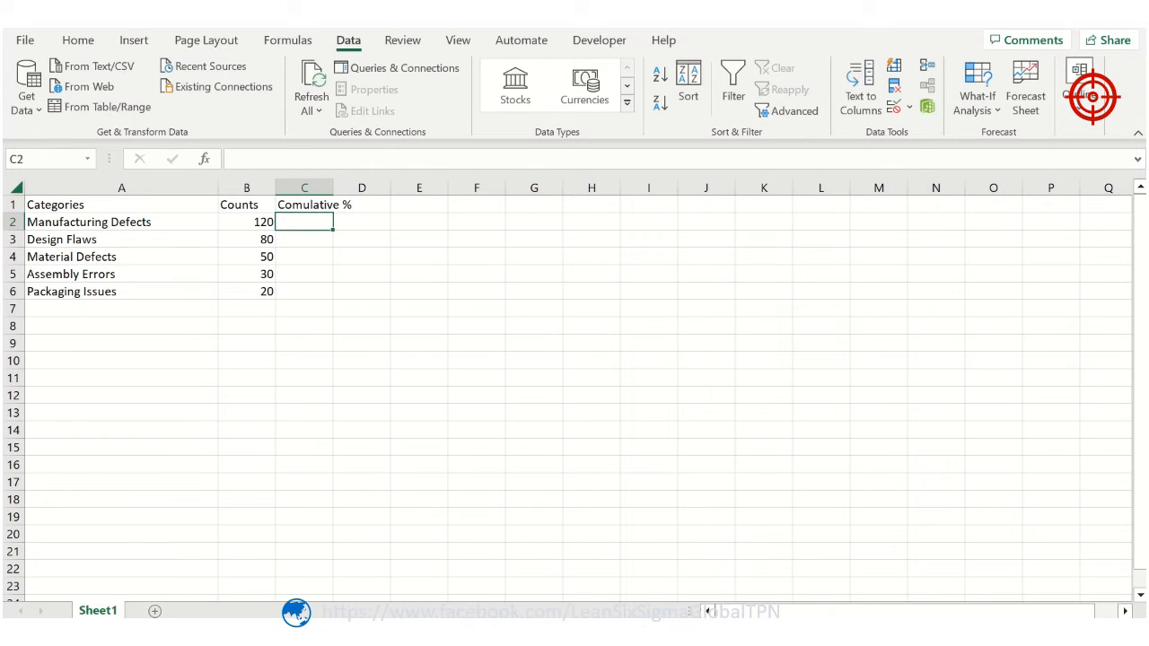
{"action": "left_click_drag", "start_coordinate": [333, 187], "coordinate": [350, 188]}
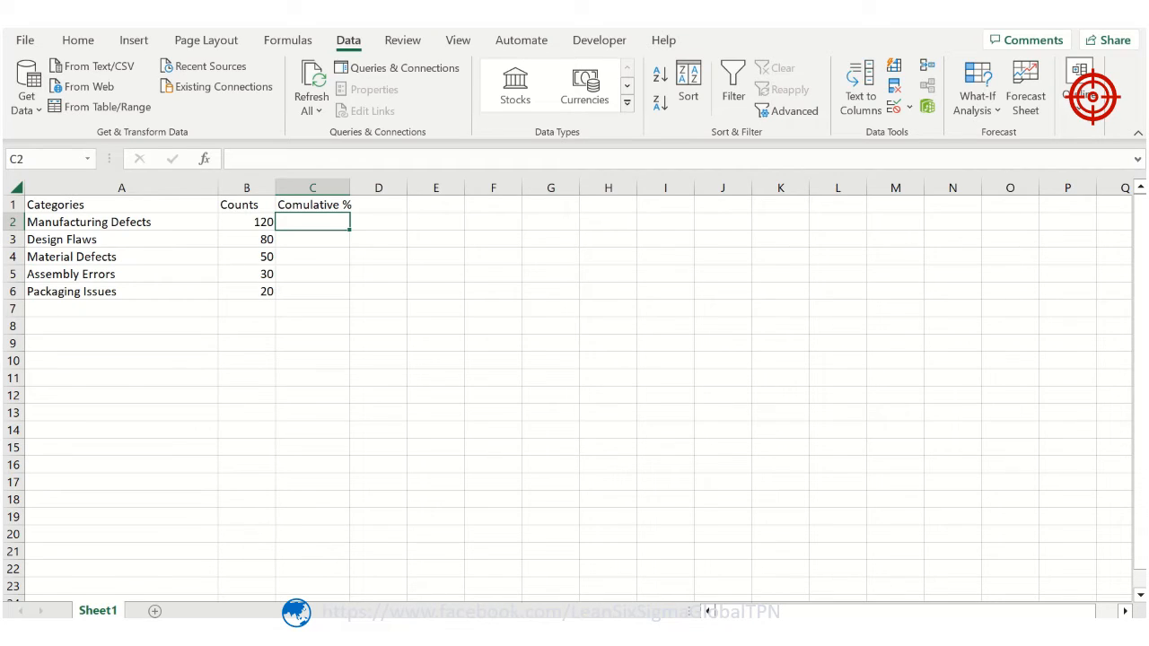
- Write the formula =sum(B2:B2)/sum(B2:B6) in C2 for the cumulative share of the counts
{"action": "type", "text": "="}
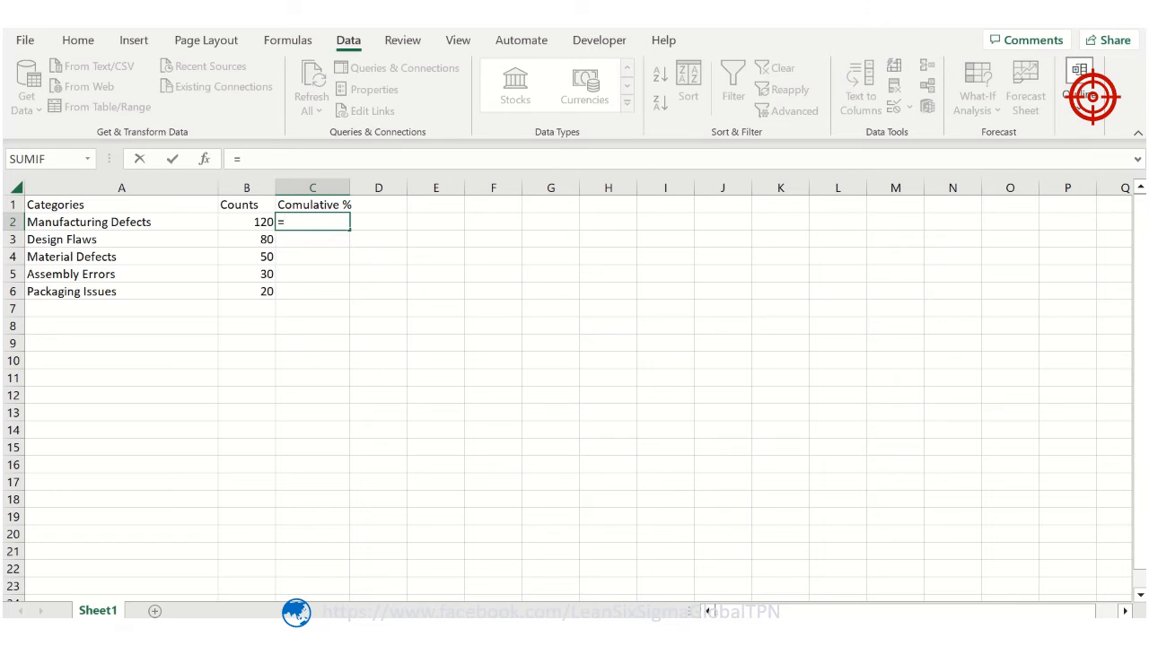
{"action": "type", "text": "sum("}
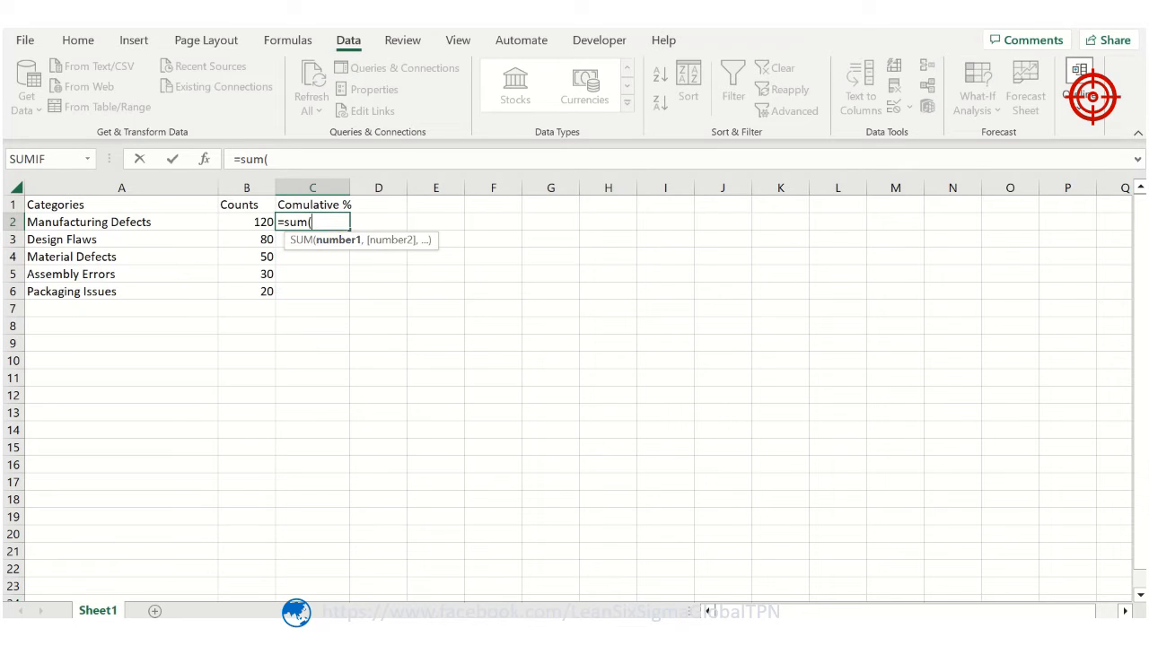
{"action": "left_click", "coordinate": [247, 222]}
{"action": "type", "text": ":B2"}
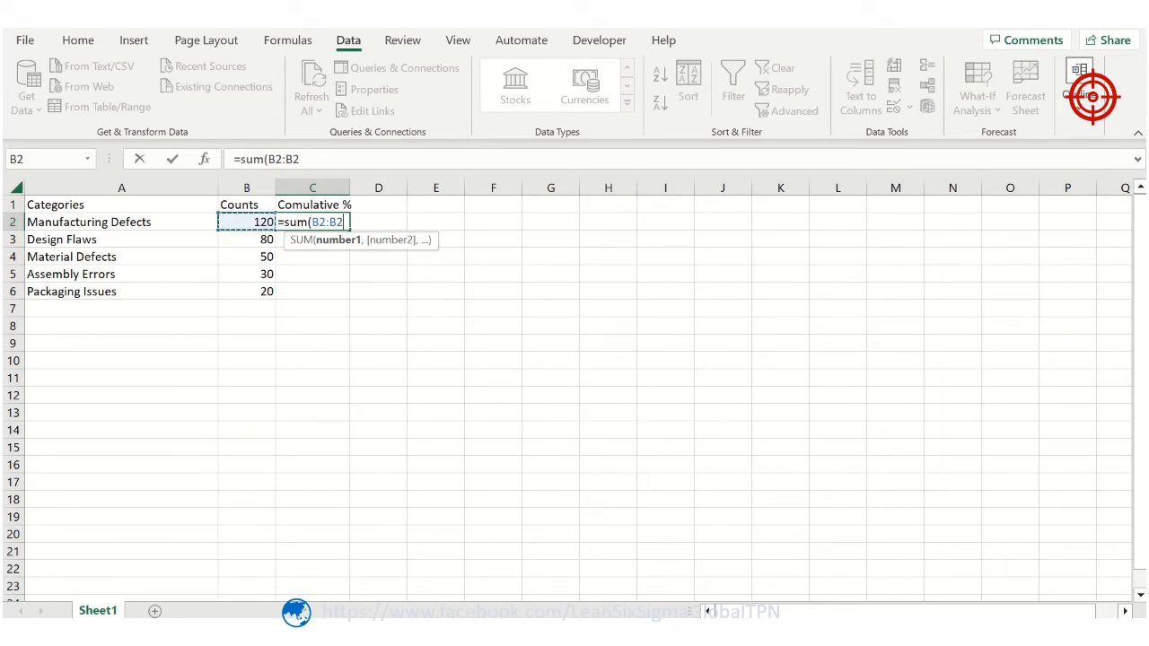
{"action": "type", "text": ")"}
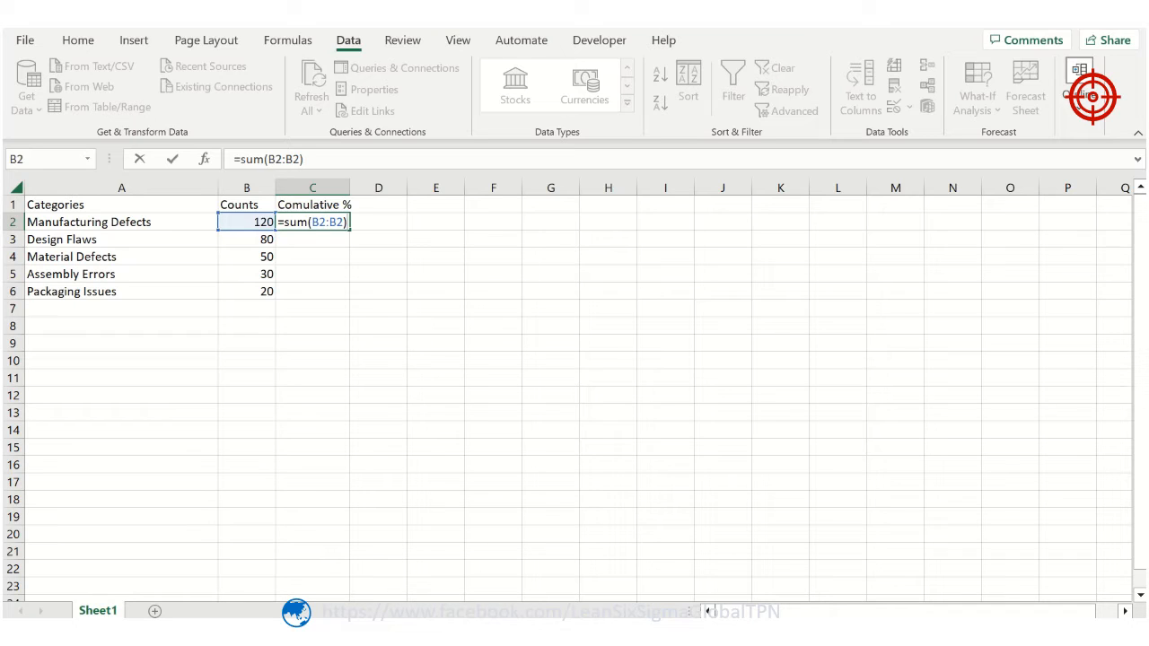
{"action": "type", "text": "/sum("}
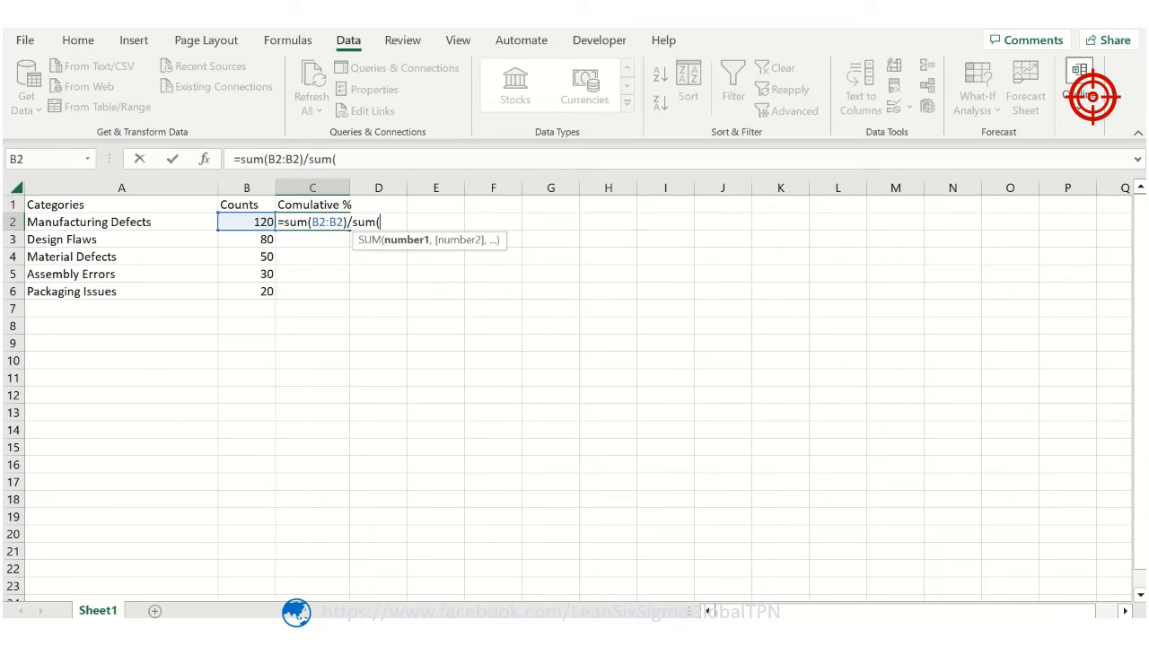
{"action": "left_click_drag", "start_coordinate": [246, 222], "coordinate": [258, 292]}
{"action": "type", "text": ")"}
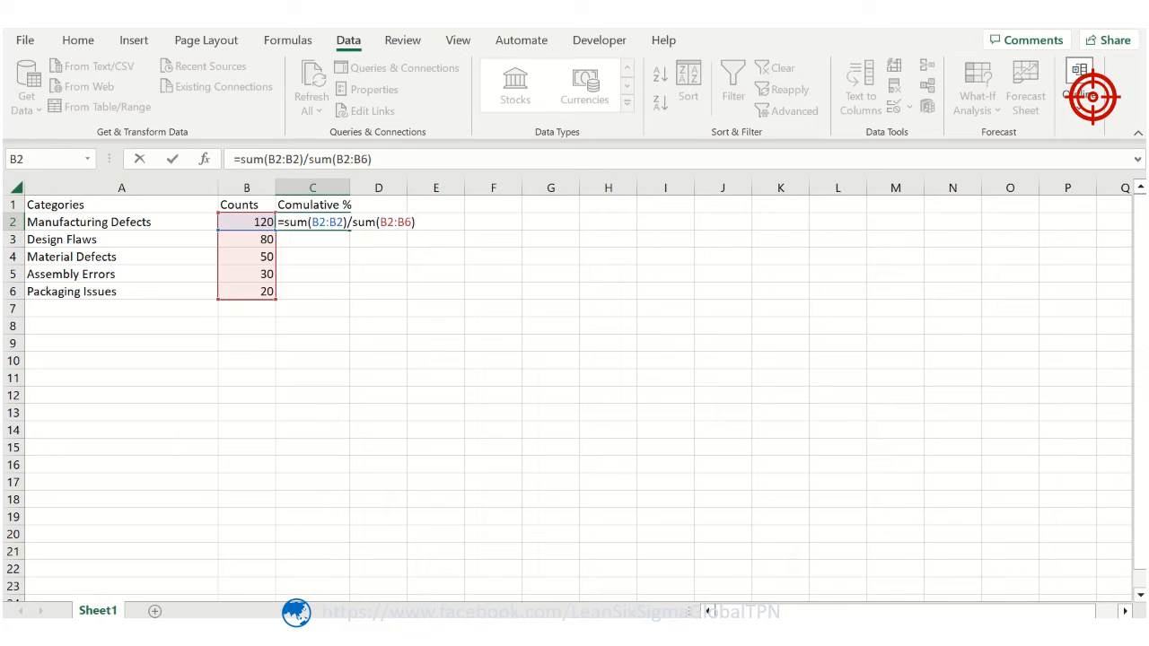
- Make the range references absolute so the C2 formula reads =sum($B$2:B2)/sum($B$2:$B$6), and enter it
{"action": "left_click", "coordinate": [320, 222]}
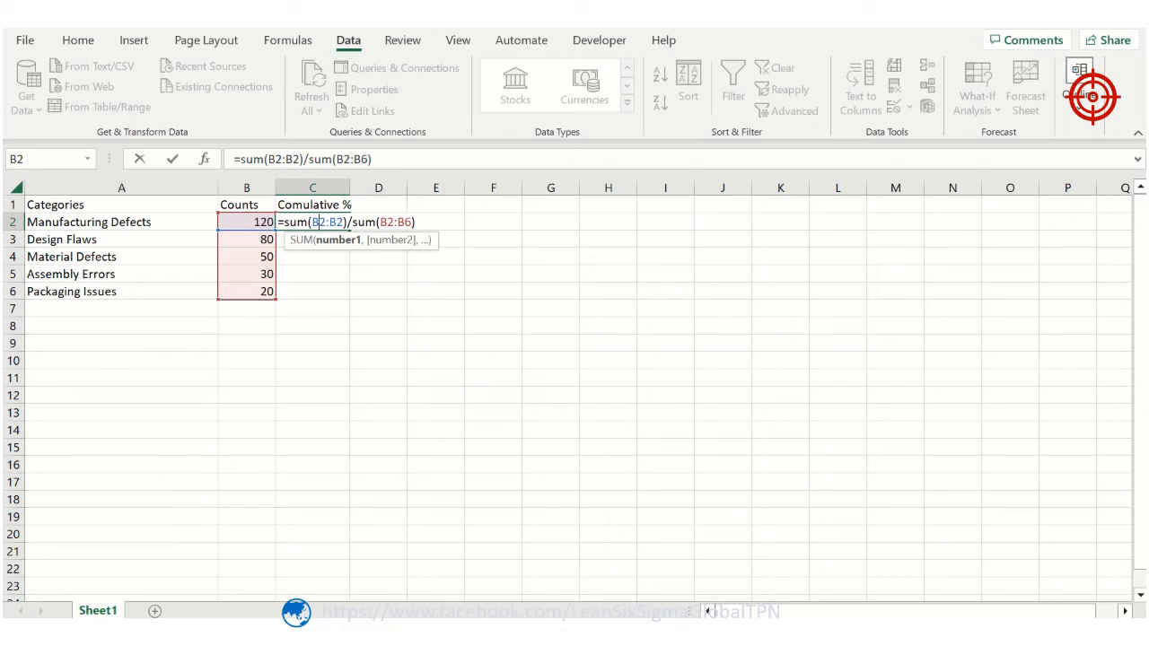
{"action": "key", "text": "F4"}
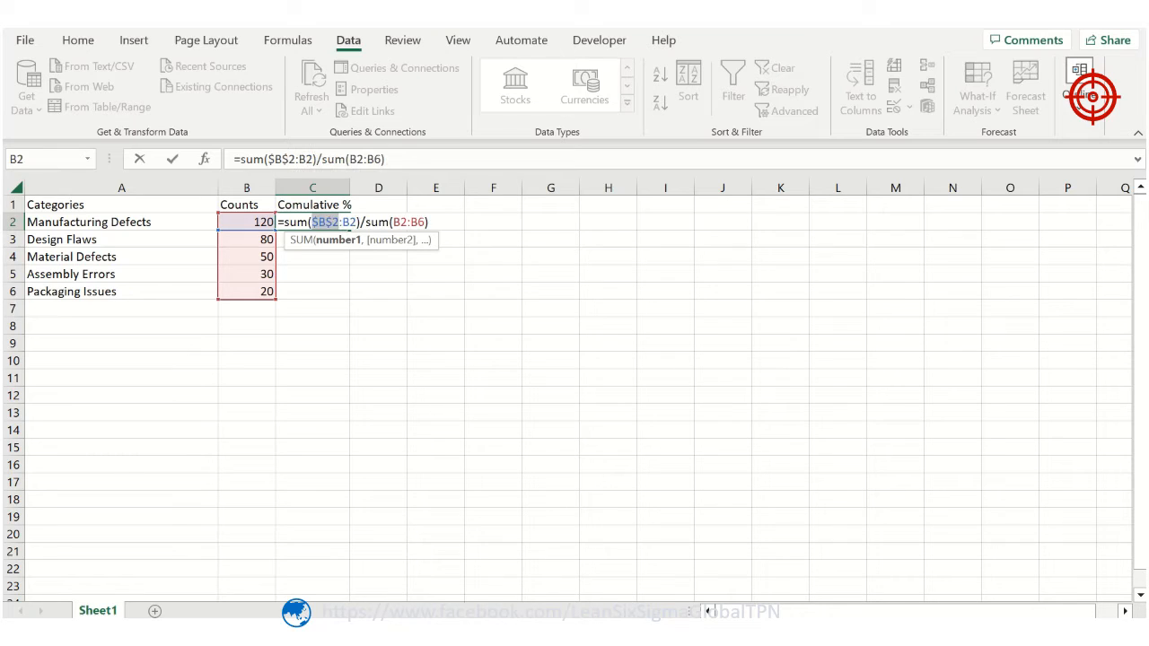
{"action": "left_click", "coordinate": [401, 223]}
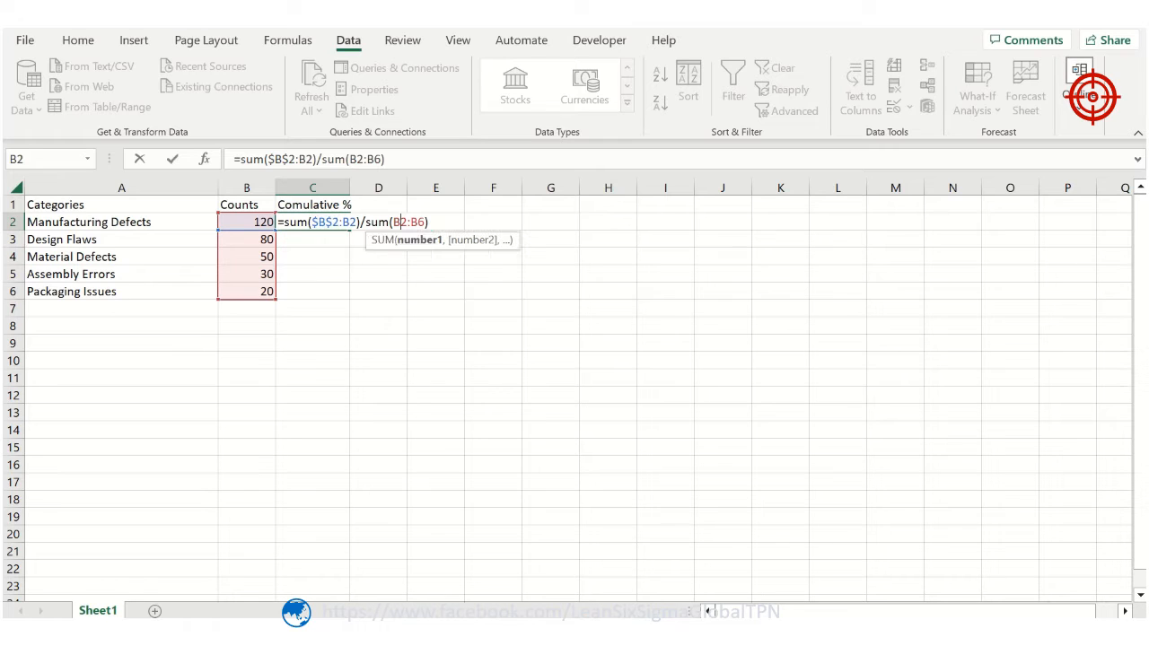
{"action": "key", "text": "F4"}
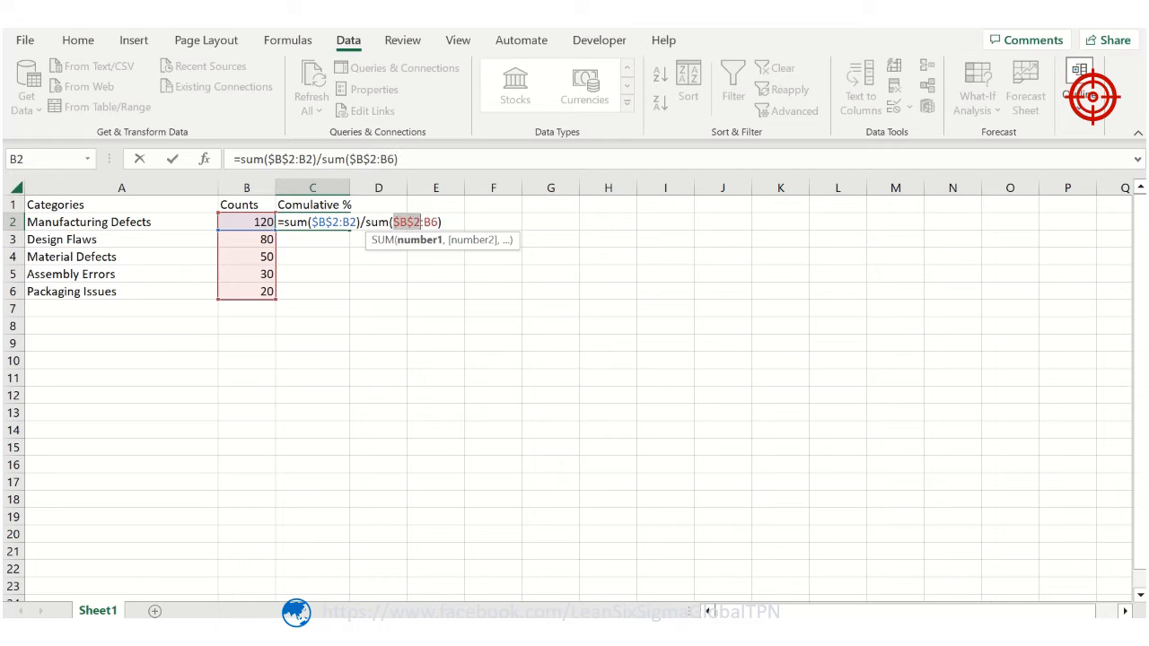
{"action": "left_click", "coordinate": [432, 223]}
{"action": "key", "text": "F4"}
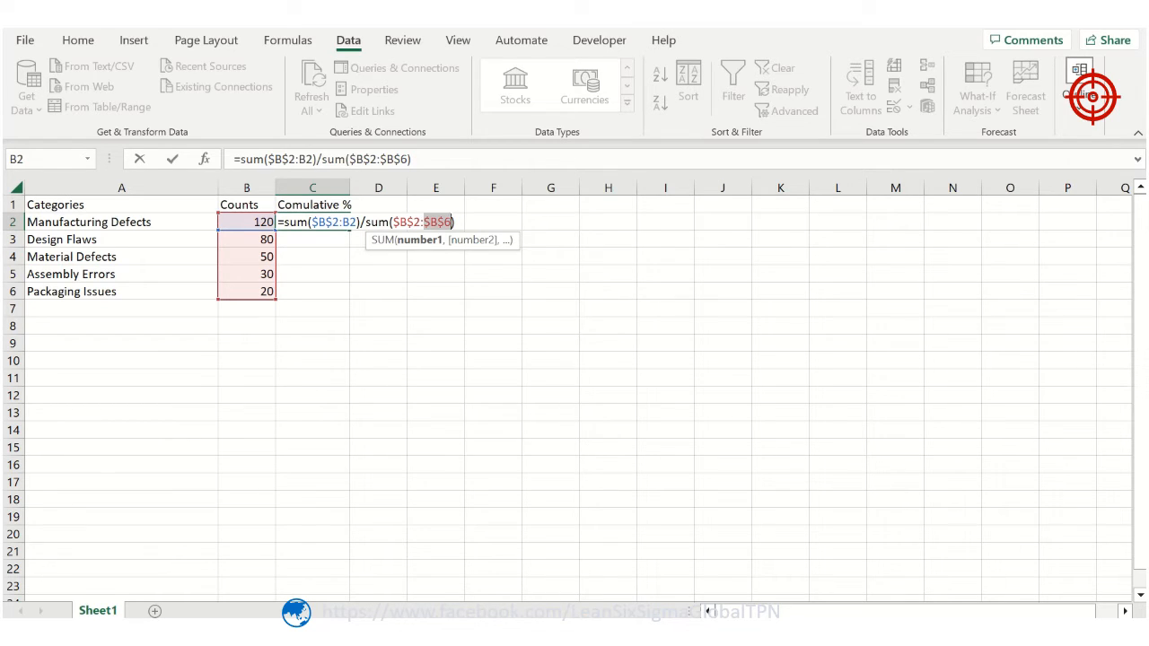
{"action": "key", "text": "Return"}
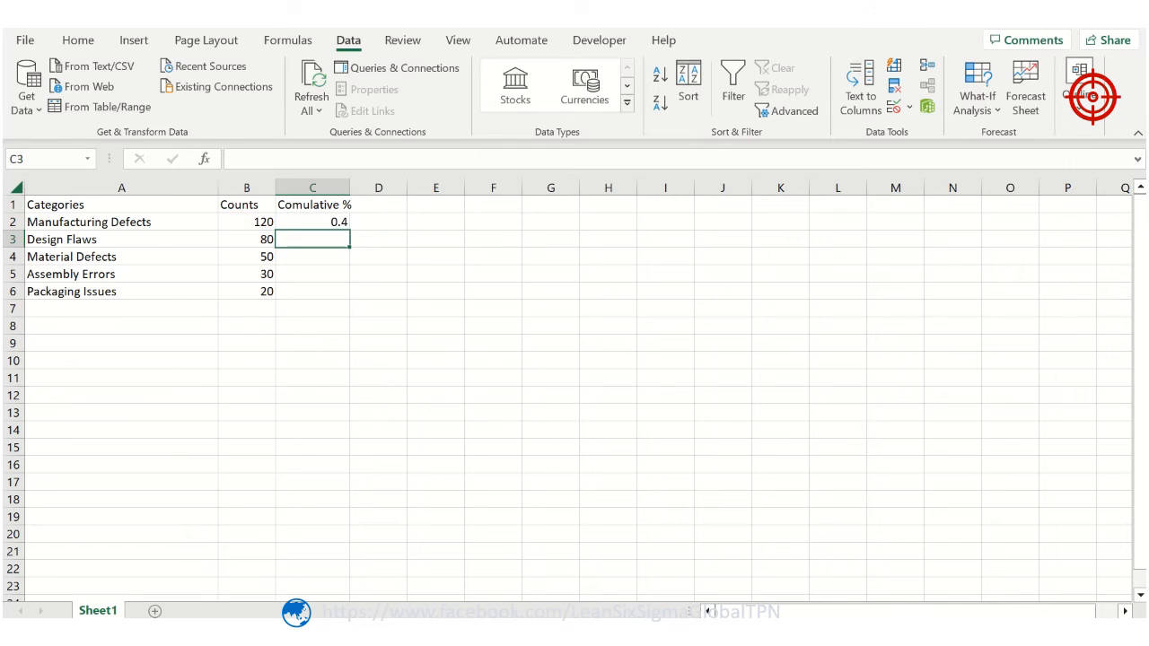
- Format C2 as a percentage and fill its formula down to C6
{"action": "left_click", "coordinate": [312, 221]}
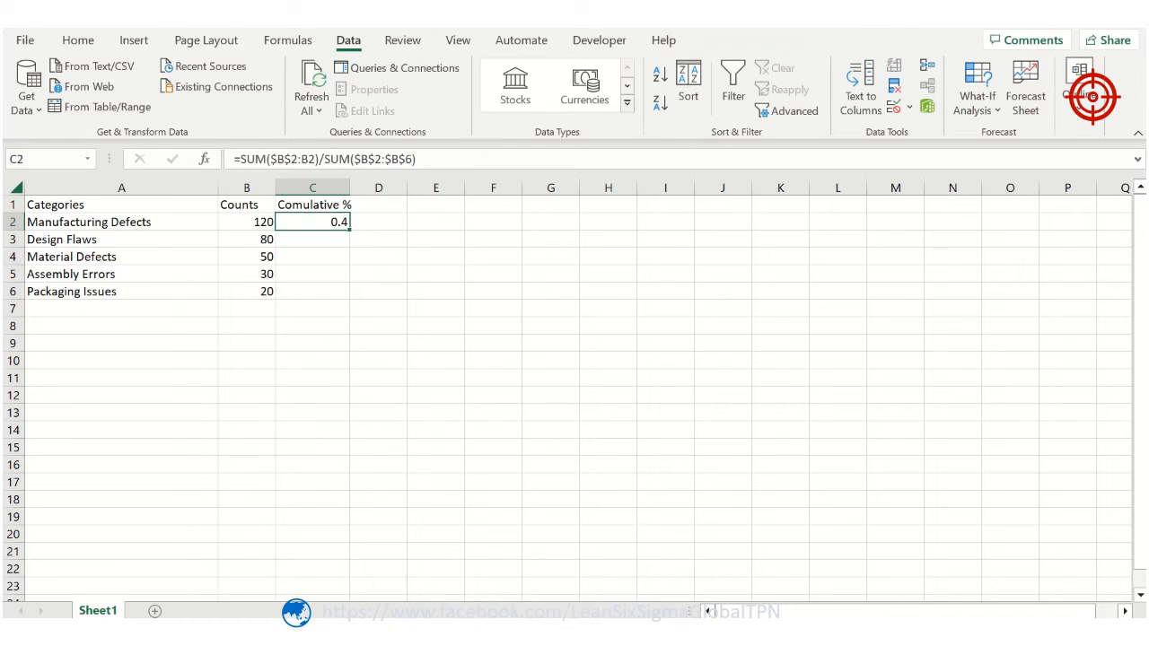
{"action": "left_click", "coordinate": [78, 40]}
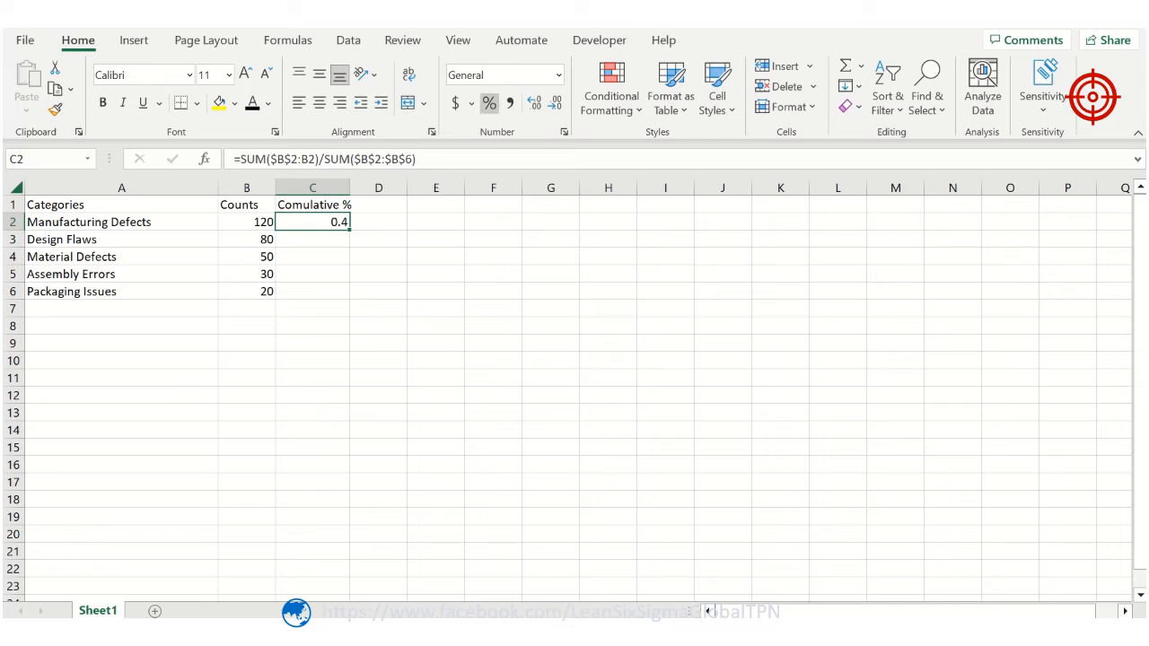
{"action": "left_click", "coordinate": [489, 103]}
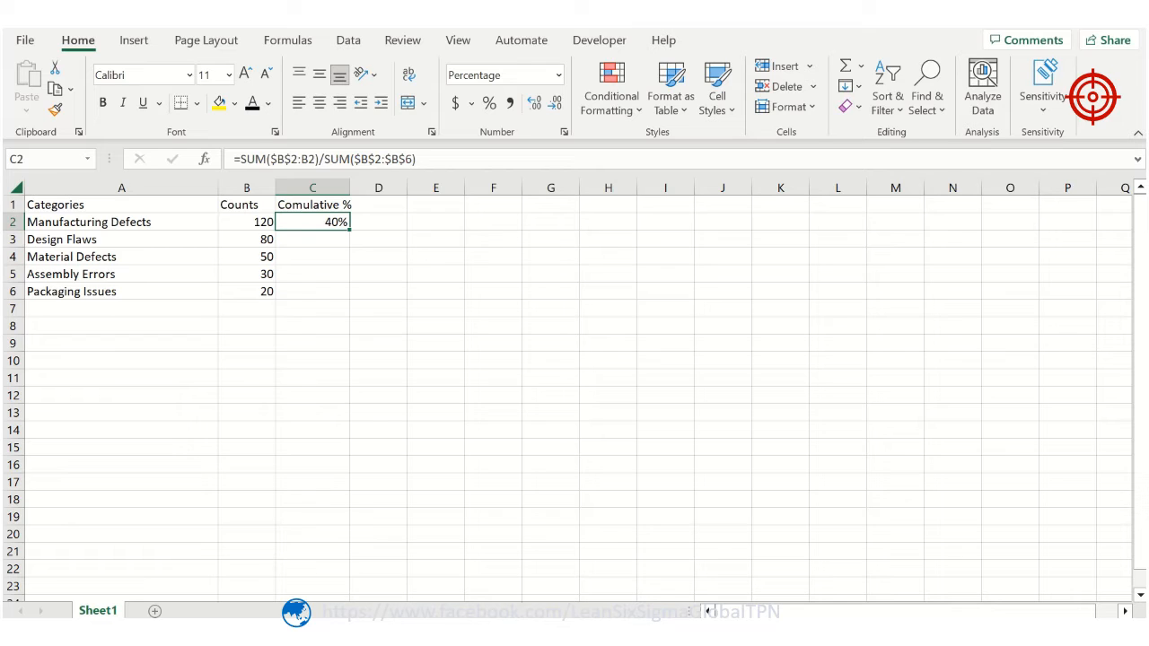
{"action": "left_click_drag", "start_coordinate": [349, 230], "coordinate": [349, 298]}
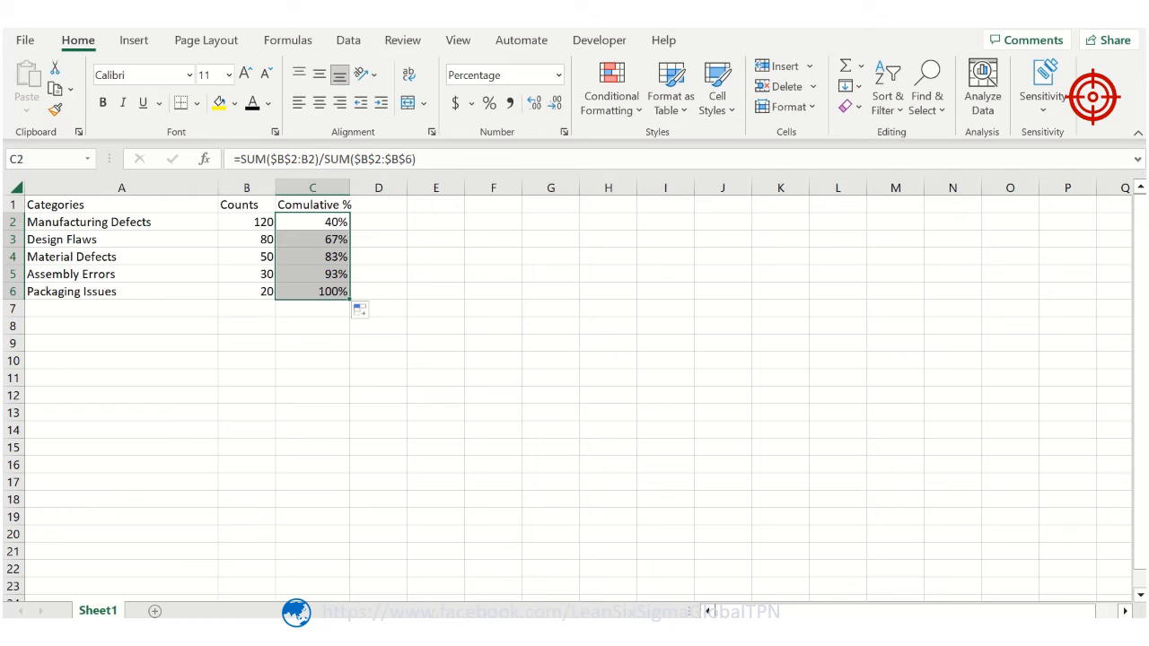
{"action": "scroll", "coordinate": [575, 397], "scroll_direction": "down", "scroll_amount": 1}
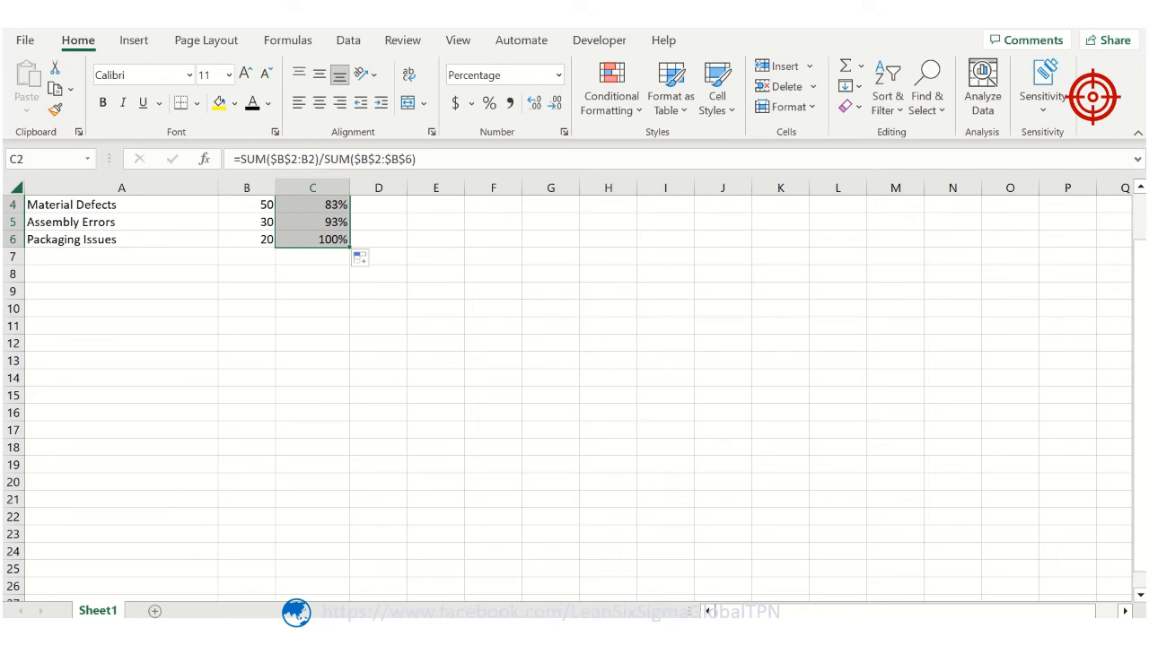
{"action": "scroll", "coordinate": [574, 398], "scroll_direction": "up", "scroll_amount": 1}
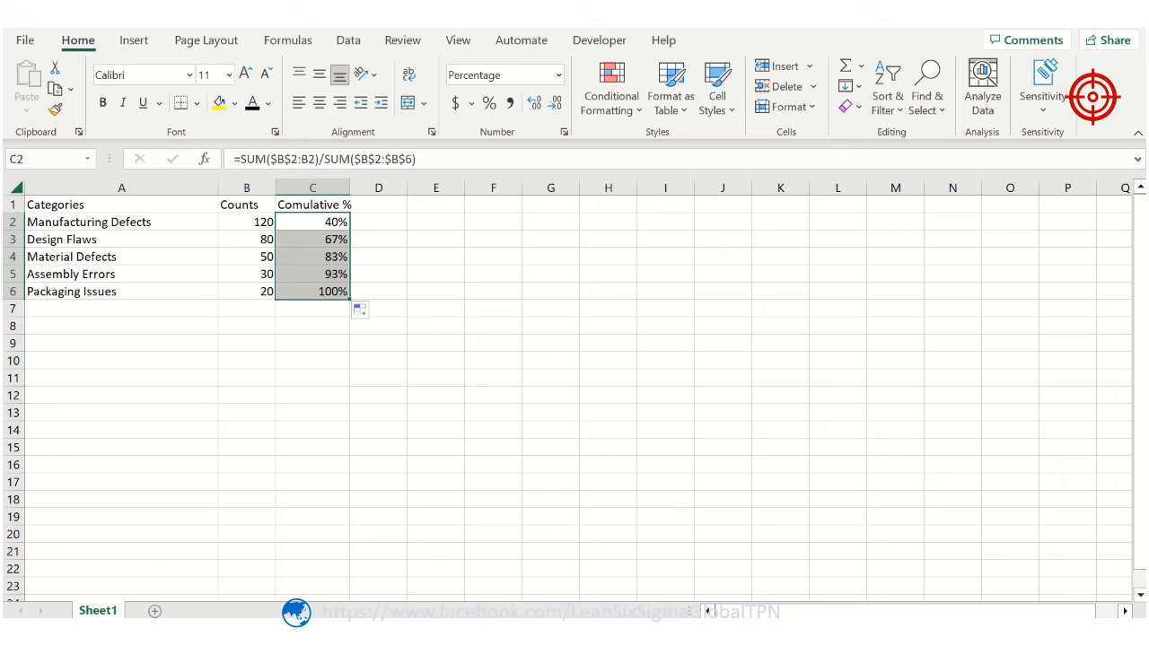
- Insert a 2-D clustered column chart from the categories, counts and cumulative percentages in A1:C6
{"action": "left_click_drag", "start_coordinate": [120, 204], "coordinate": [316, 292]}
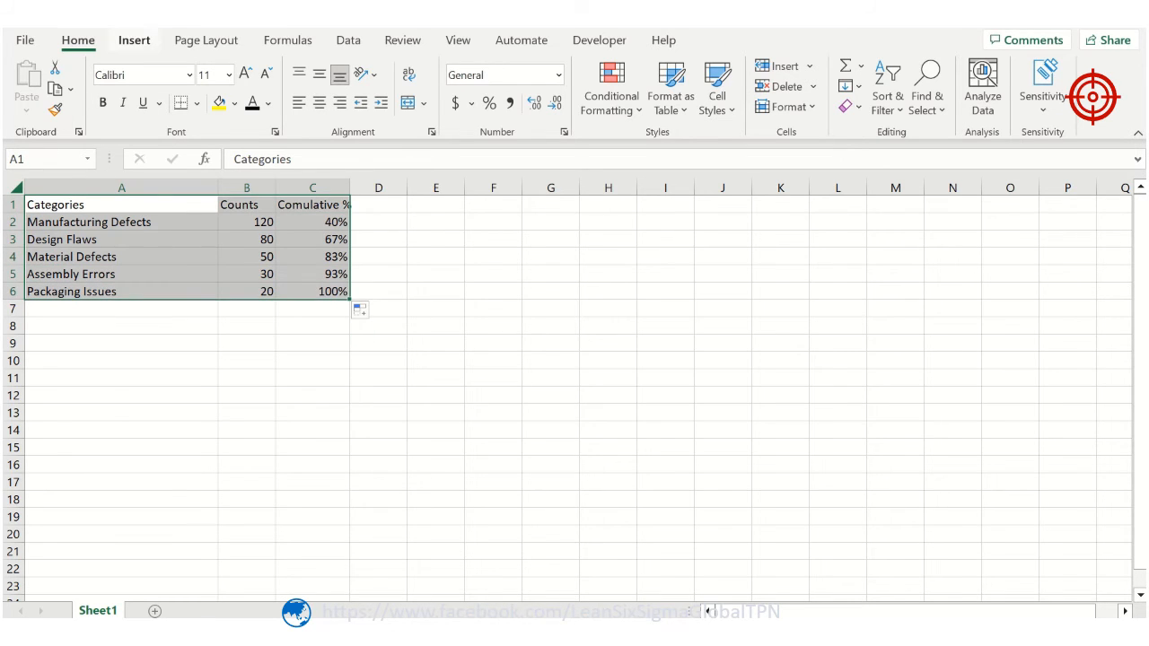
{"action": "left_click", "coordinate": [133, 41]}
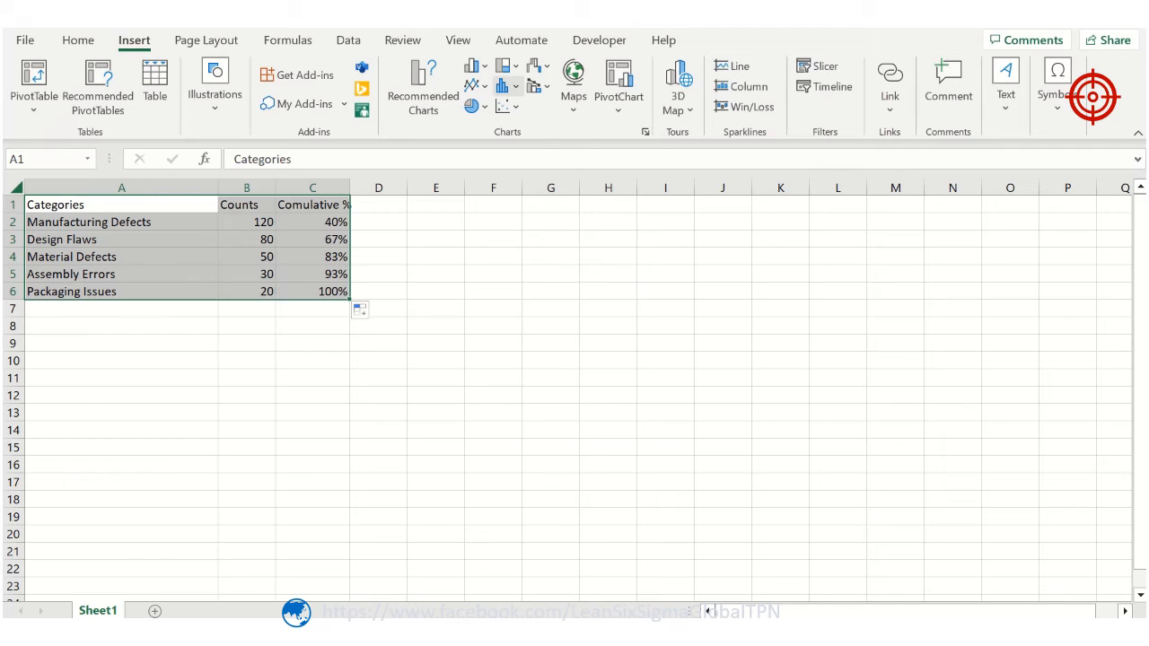
{"action": "left_click", "coordinate": [506, 85]}
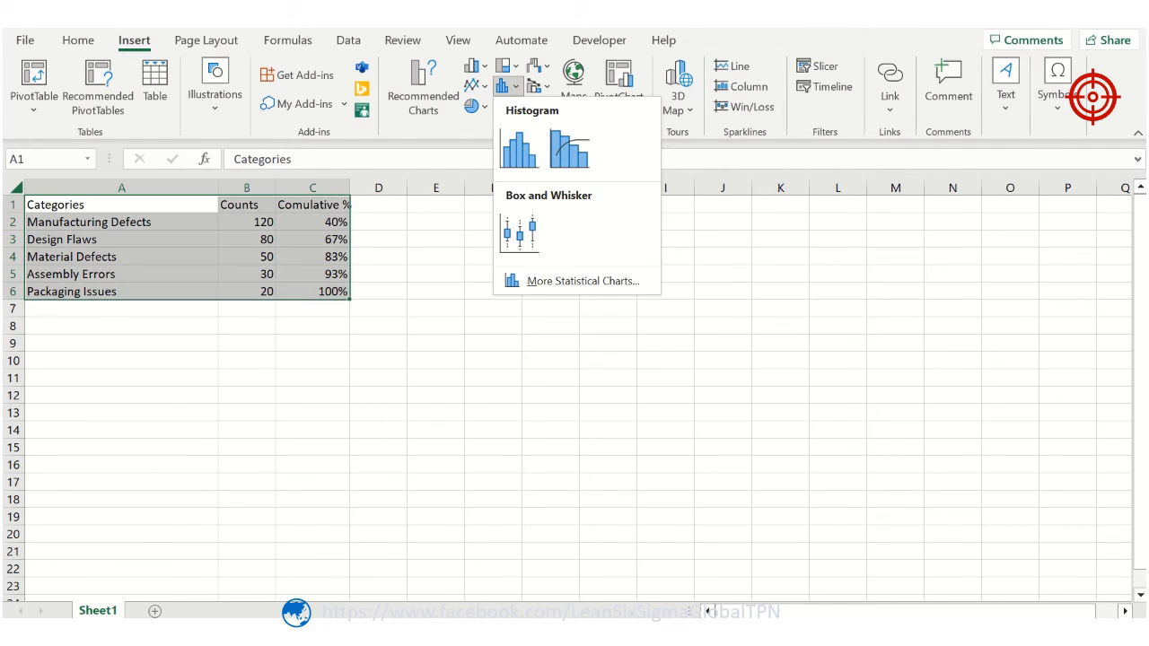
{"action": "left_click", "coordinate": [538, 67]}
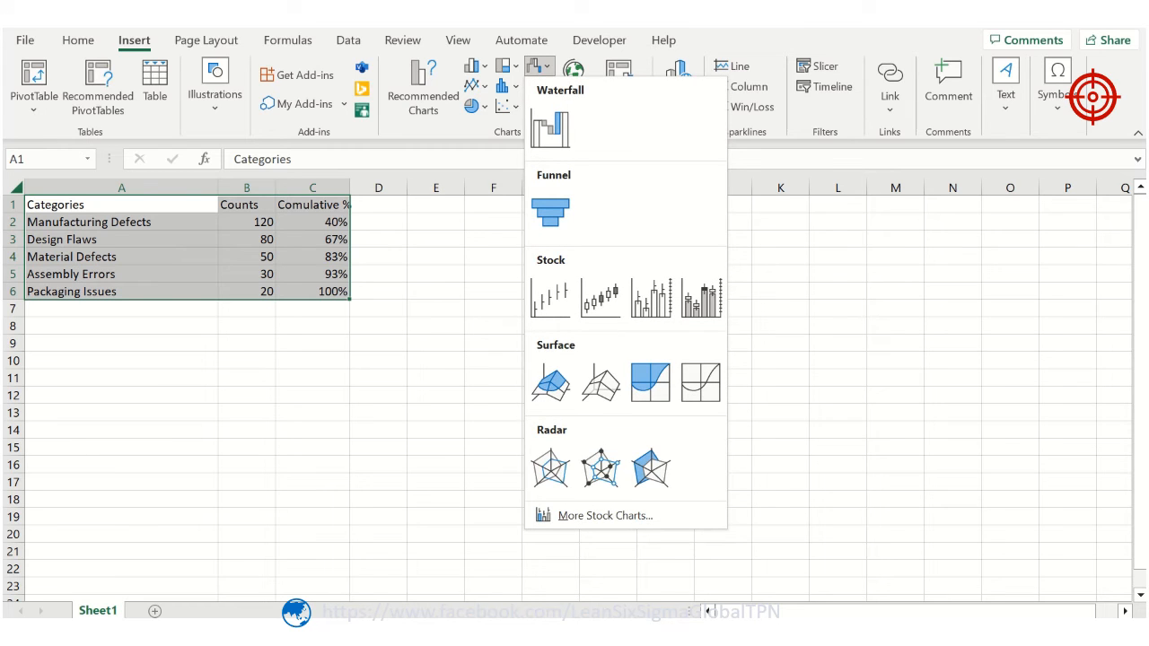
{"action": "left_click", "coordinate": [472, 65]}
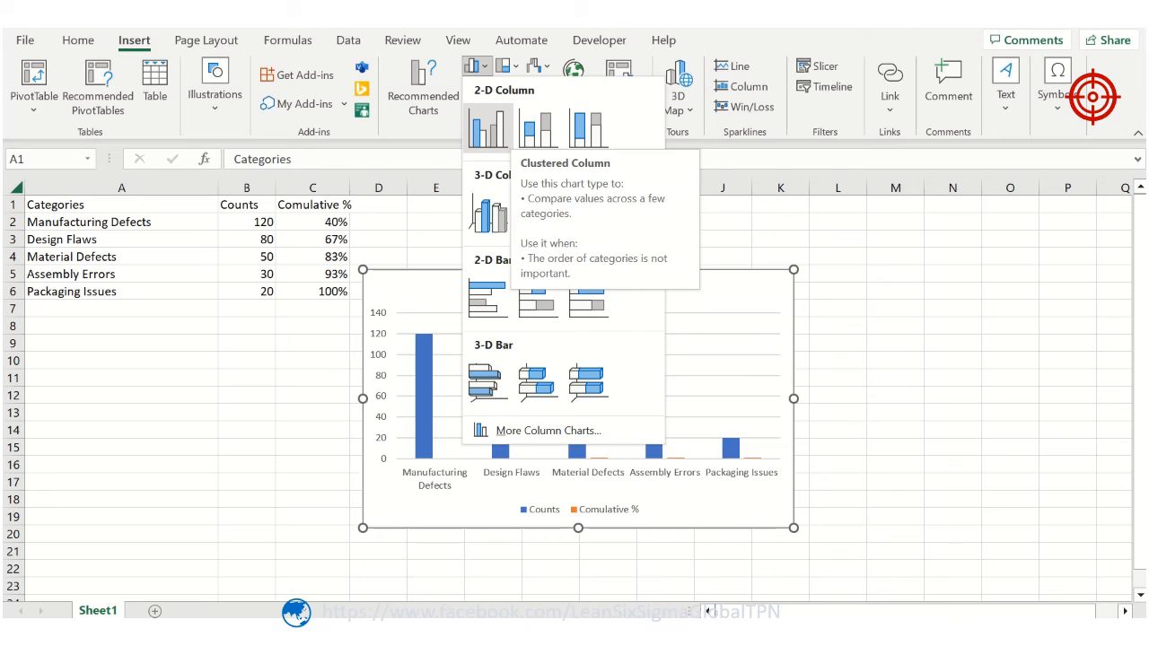
{"action": "left_click", "coordinate": [486, 126]}
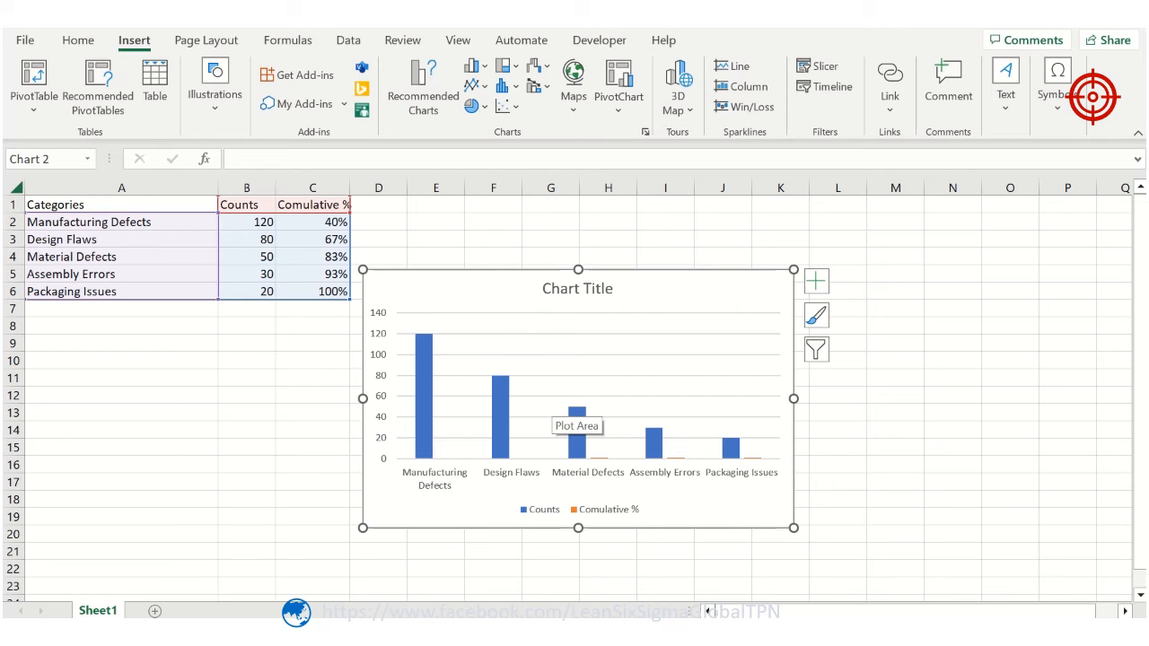
- Change the chart to a custom combination with Comulative % as a Line on the secondary axis and Counts as Clustered Column
{"action": "right_click", "coordinate": [500, 409]}
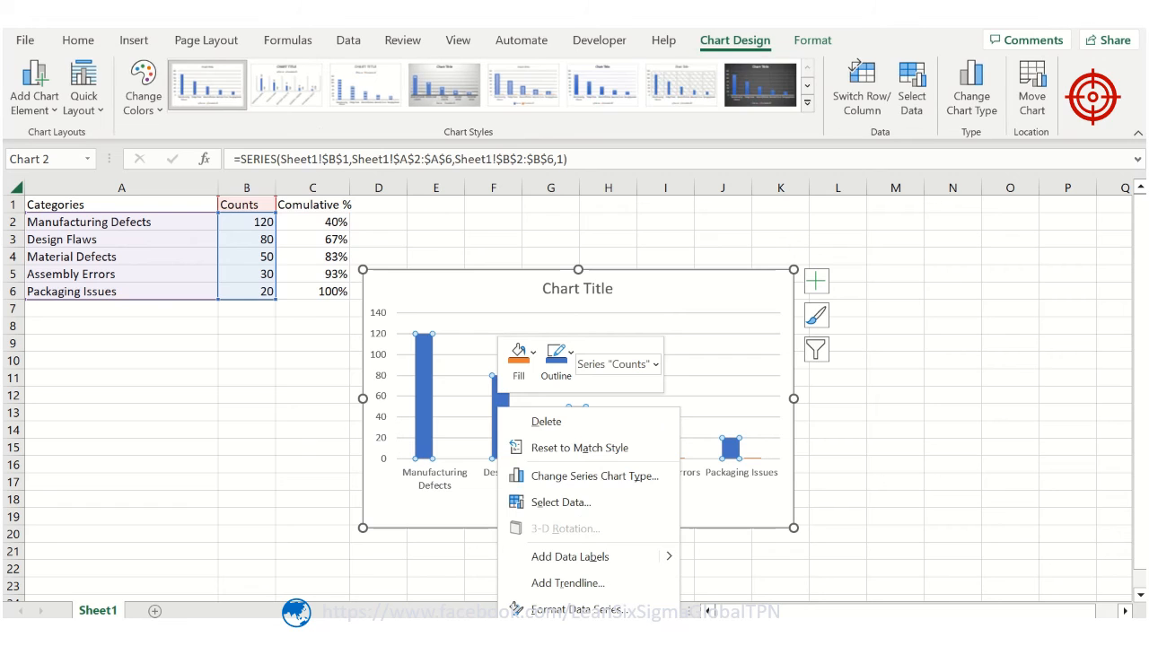
{"action": "left_click", "coordinate": [566, 476]}
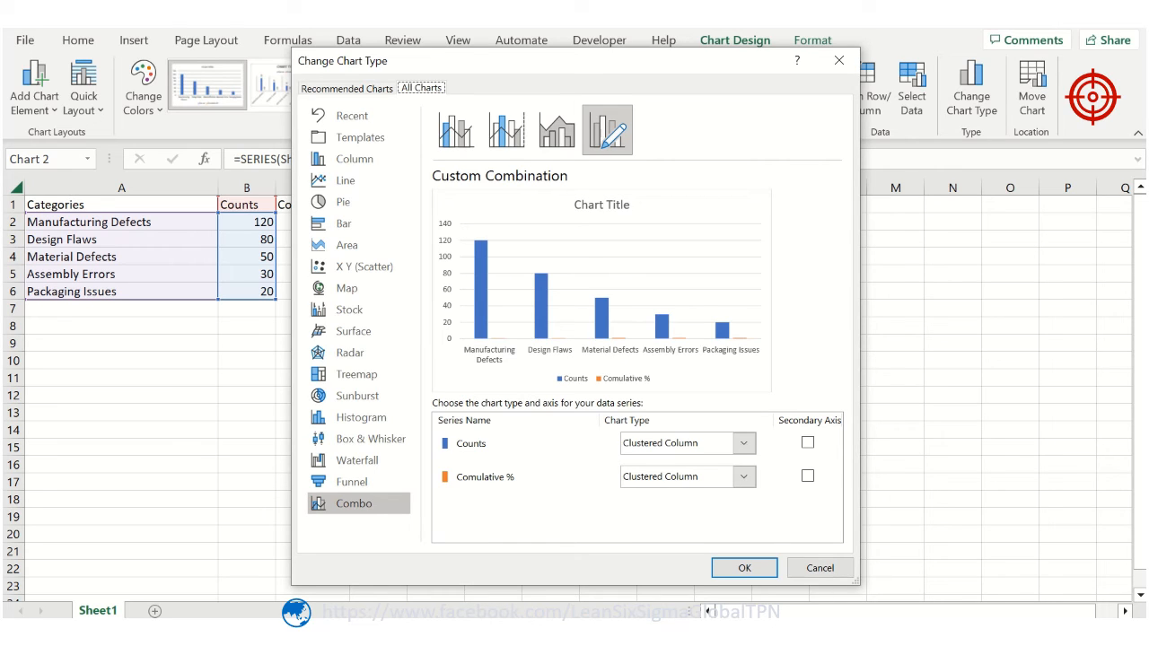
{"action": "left_click", "coordinate": [744, 477]}
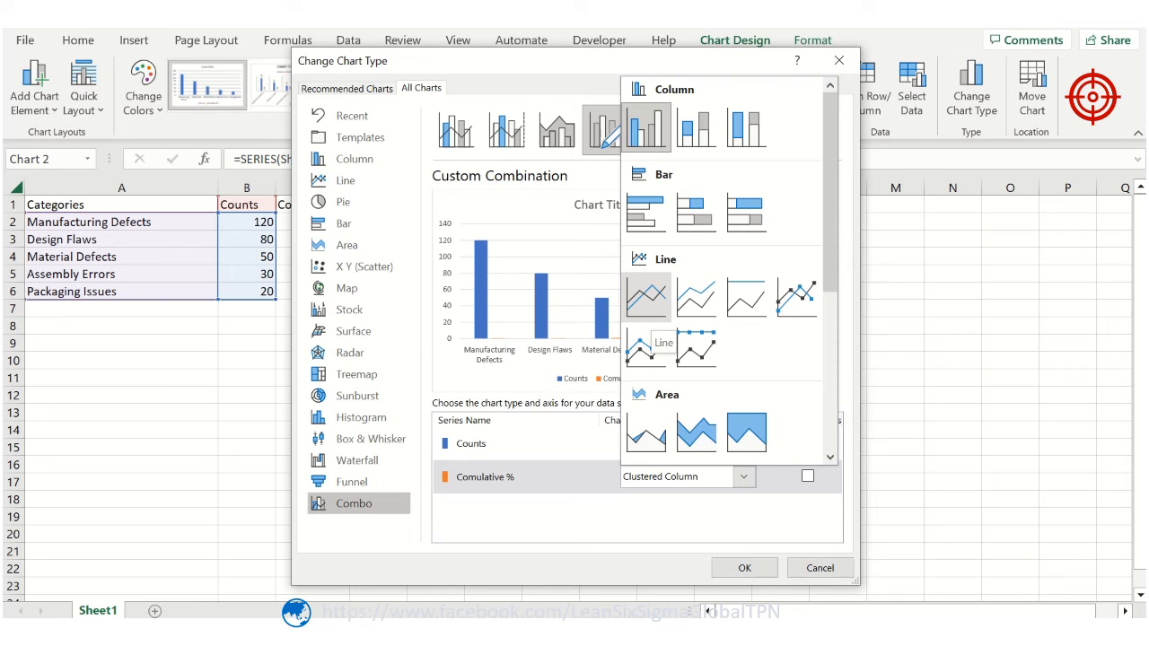
{"action": "left_click", "coordinate": [647, 296]}
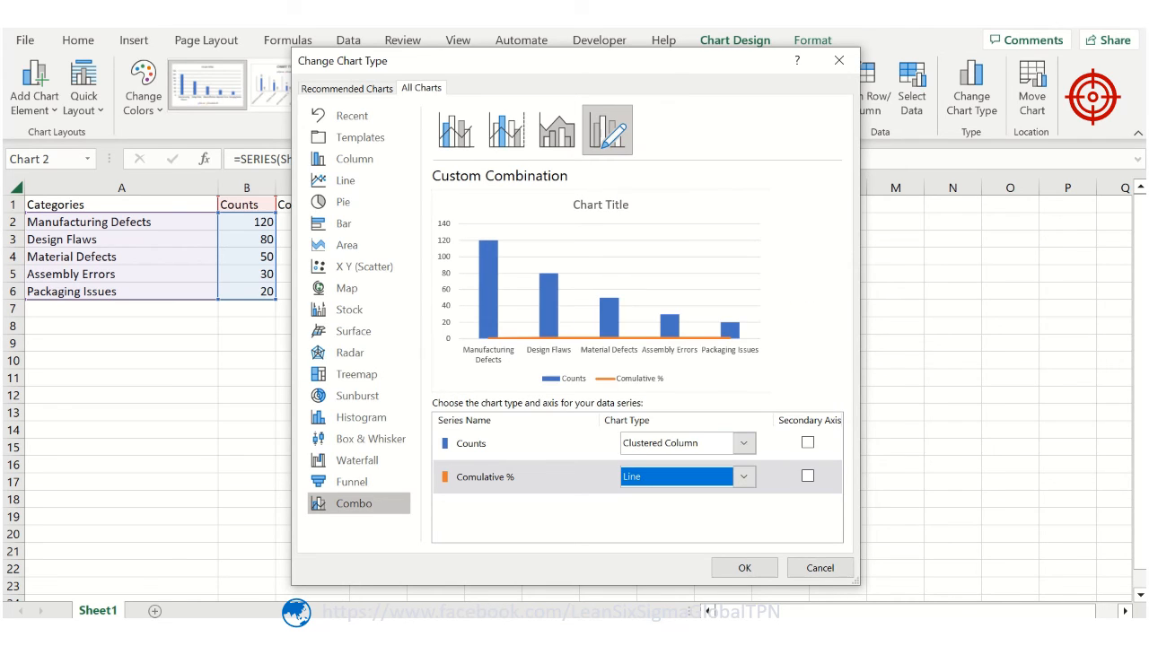
{"action": "left_click", "coordinate": [808, 477]}
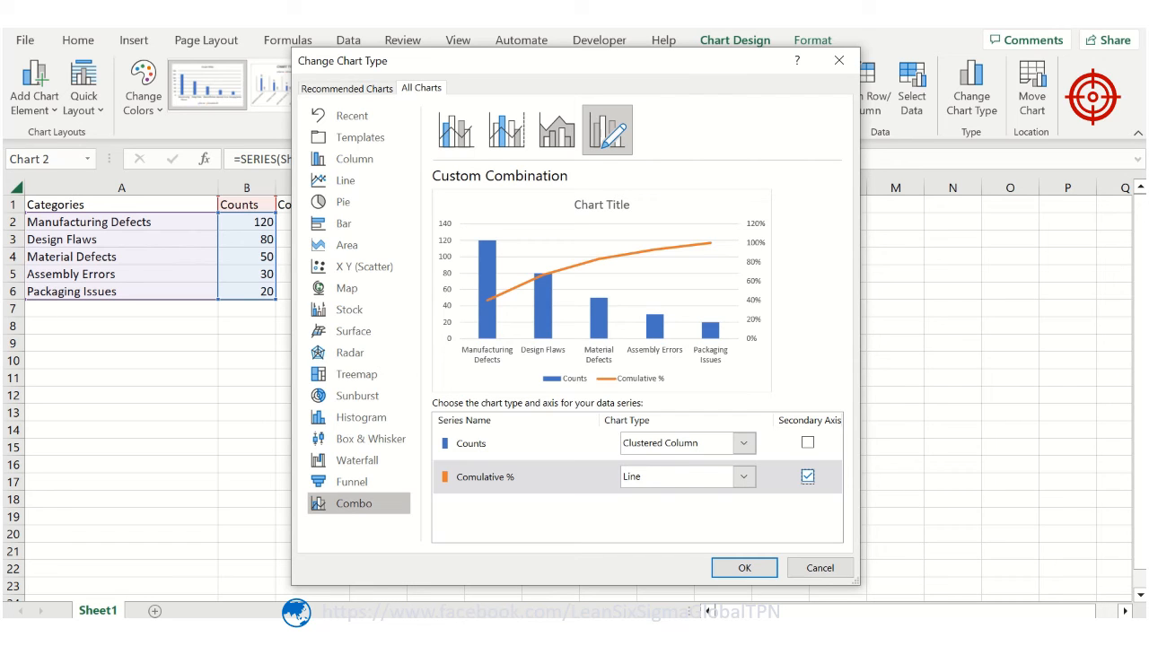
{"action": "left_click", "coordinate": [745, 567]}
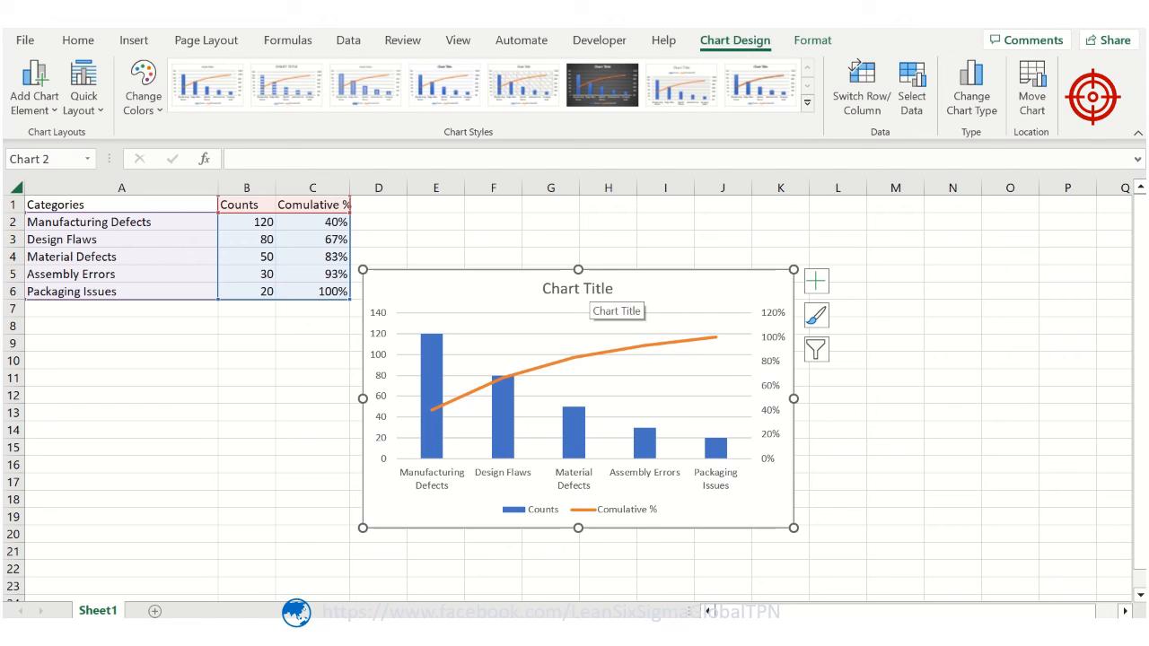
- Replace the chart's placeholder title with "Pareto of defects" and deselect the chart
{"action": "left_click", "coordinate": [578, 288]}
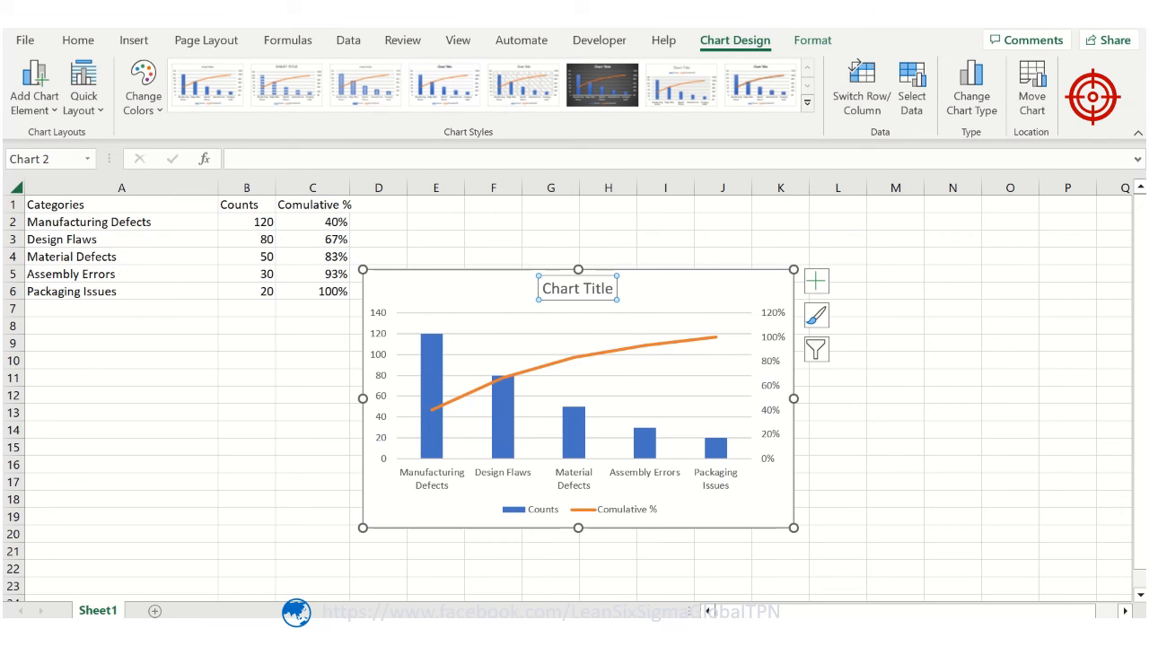
{"action": "left_click_drag", "start_coordinate": [615, 288], "coordinate": [541, 289]}
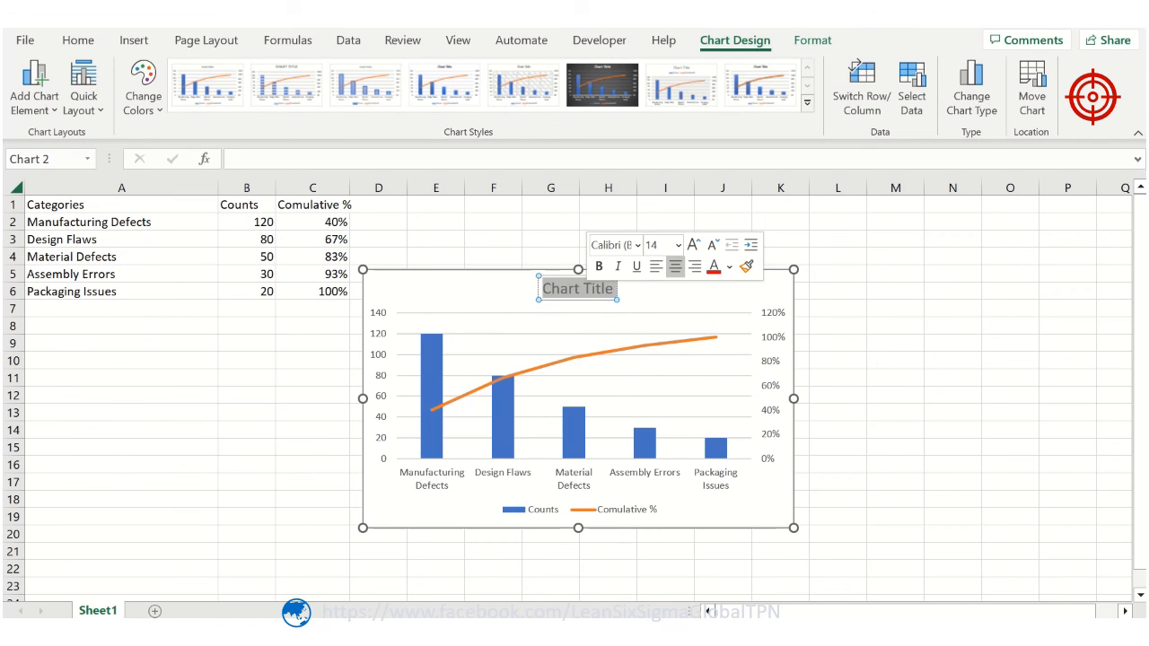
{"action": "key", "text": "Caps_Lock"}
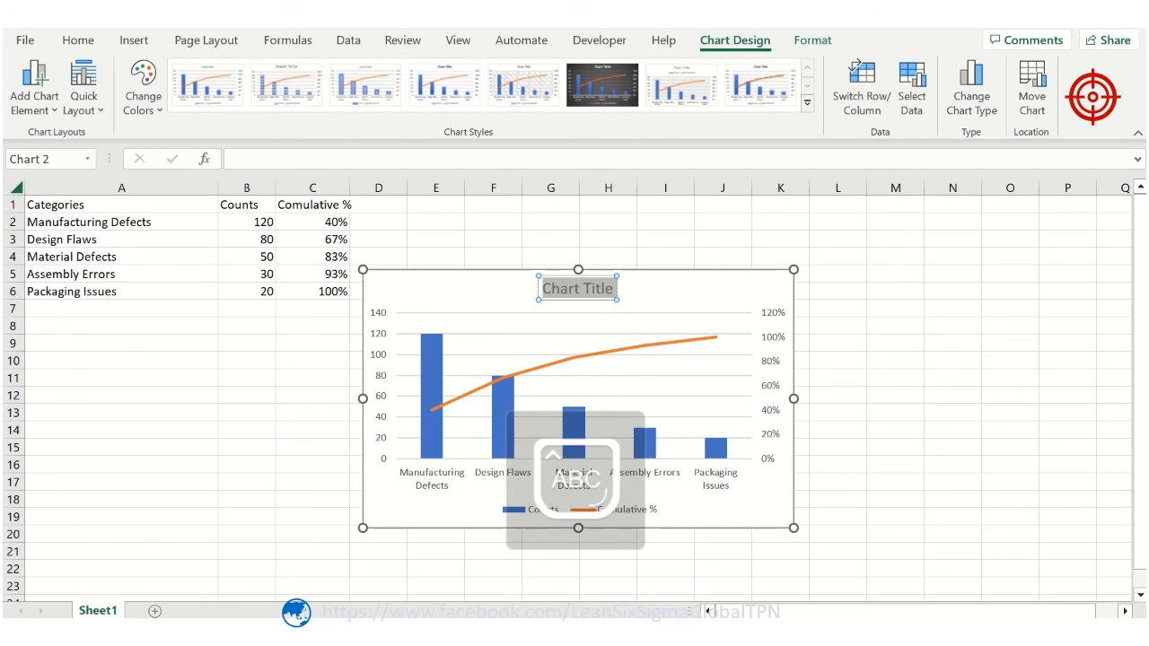
{"action": "type", "text": "P"}
{"action": "key", "text": "Caps_Lock"}
{"action": "type", "text": "areto"}
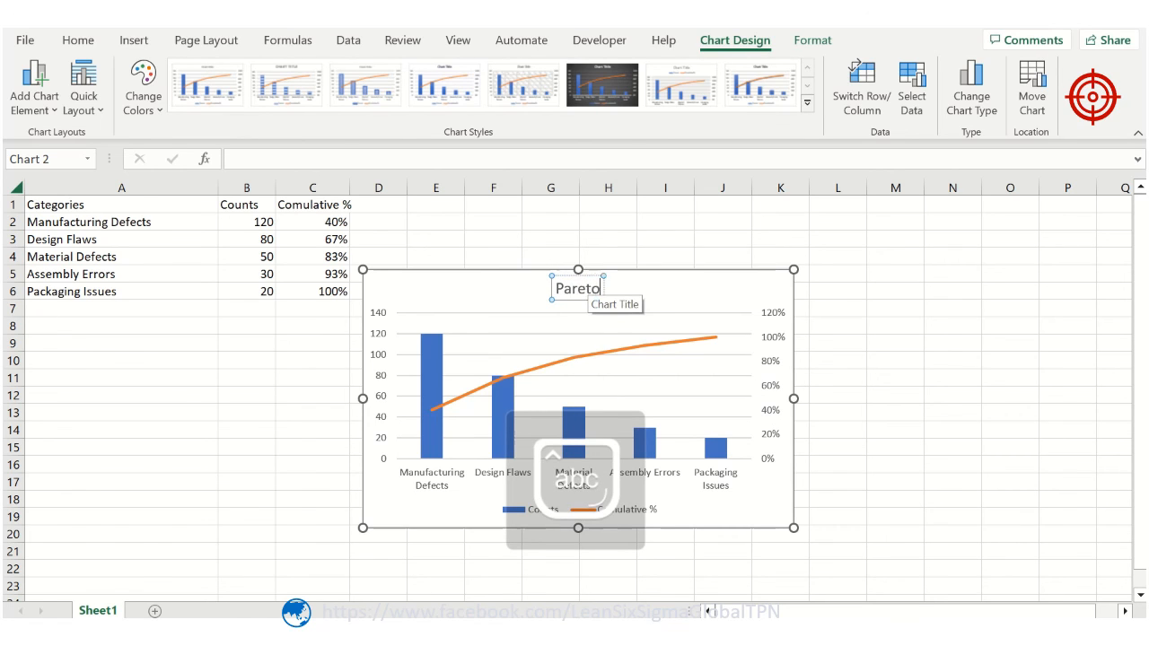
{"action": "type", "text": " of d"}
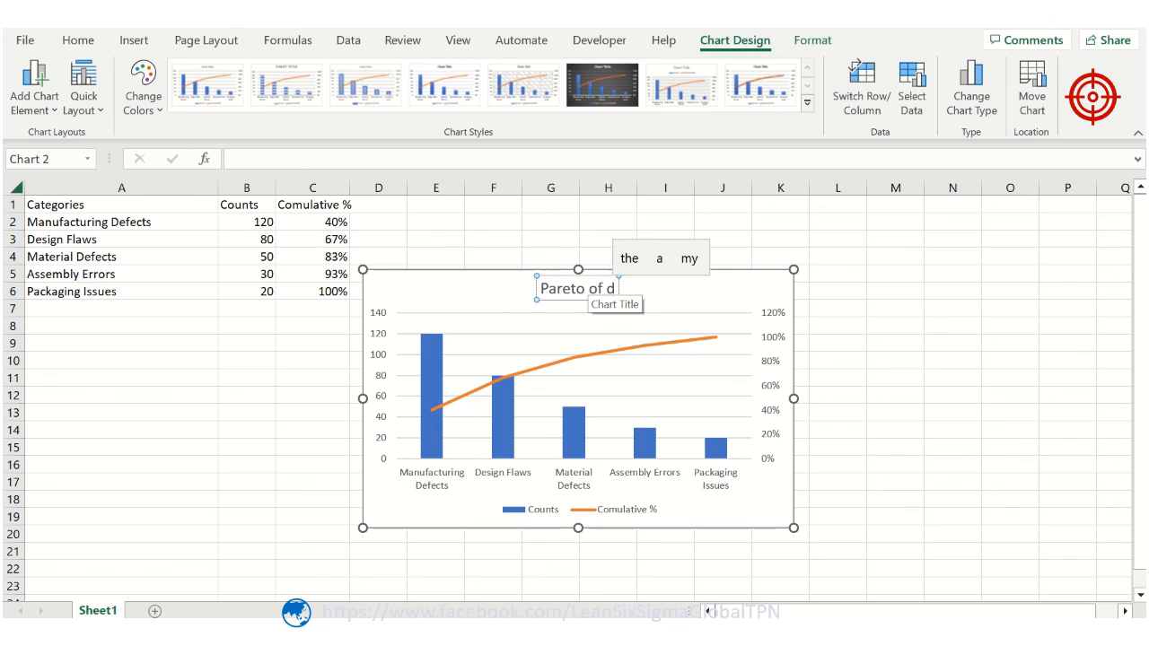
{"action": "type", "text": "efect"}
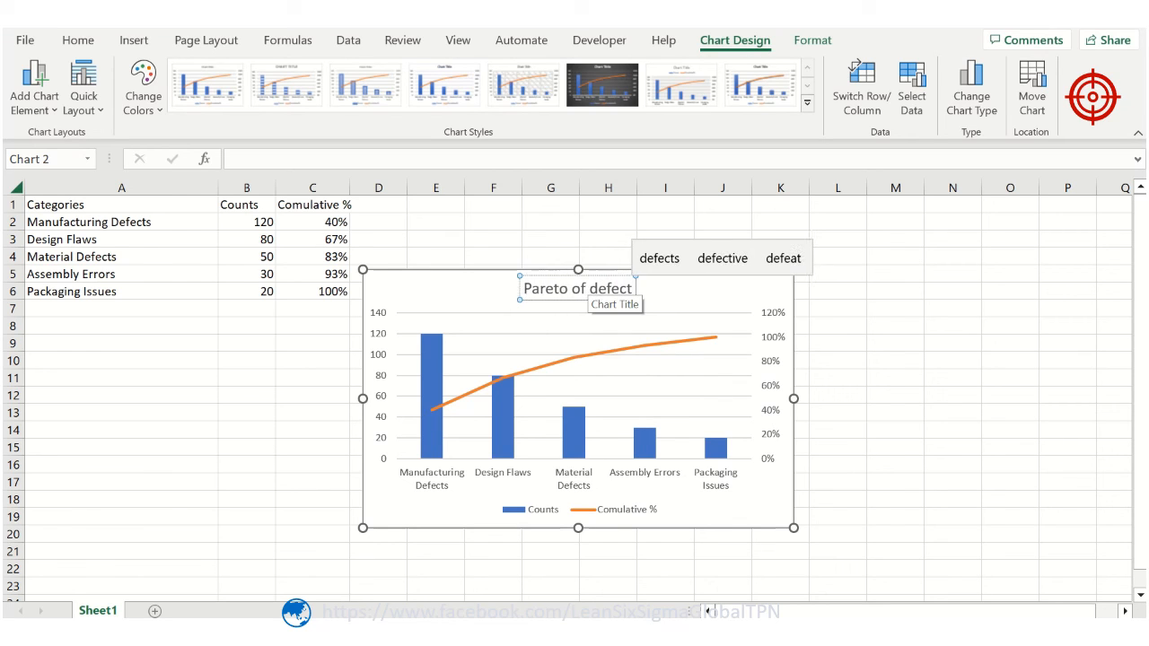
{"action": "type", "text": "s"}
{"action": "left_click", "coordinate": [247, 360]}
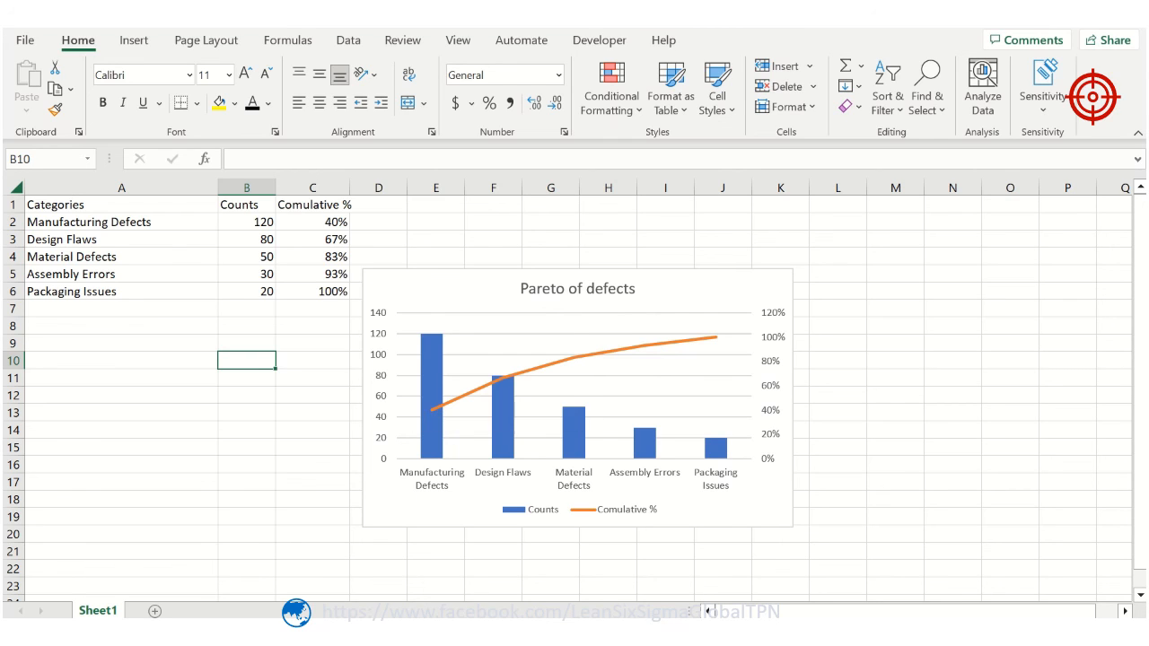
{"action": "mouse_move", "coordinate": [437, 446]}
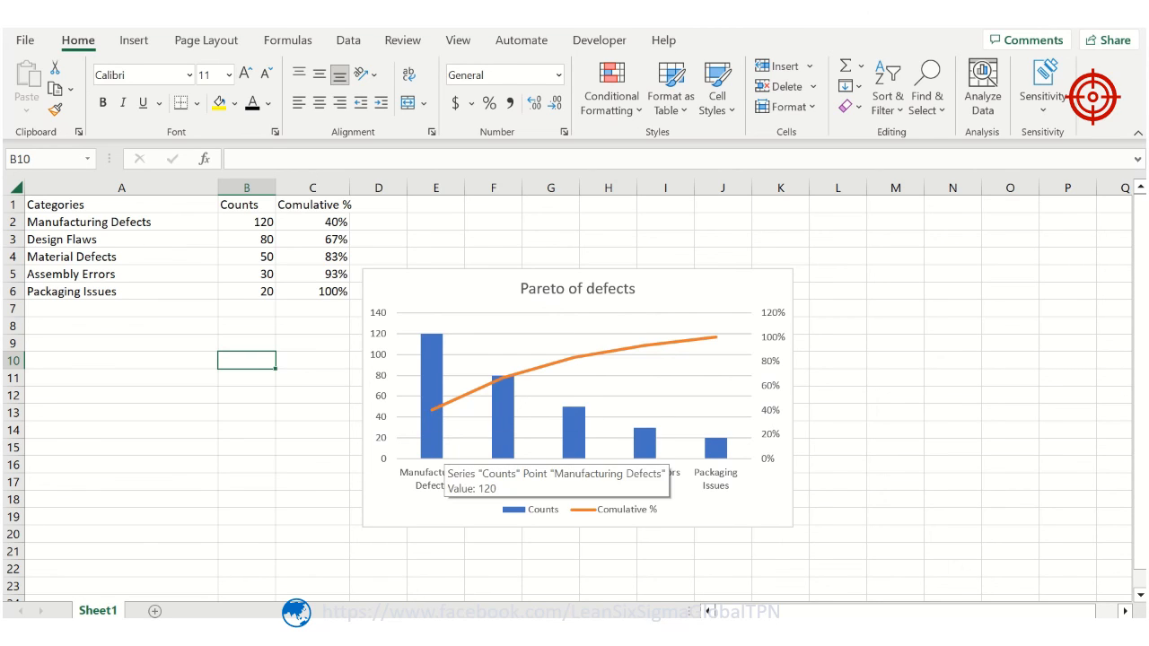